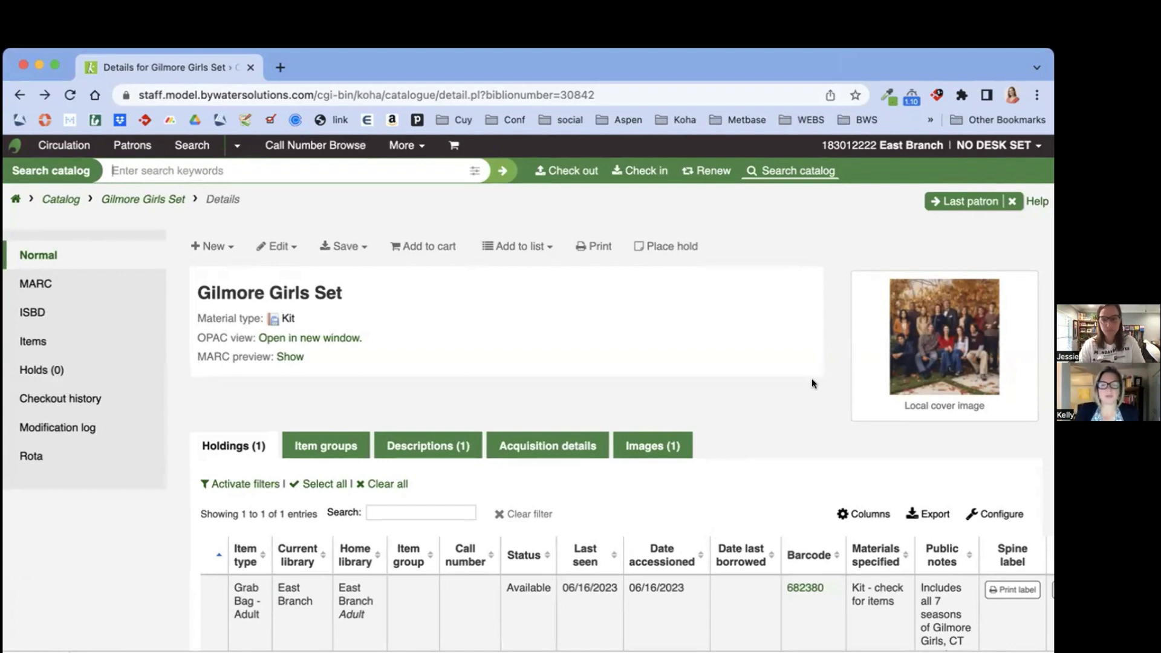
Step: Open the Gilmore Girls Set bibliographic record in the editor via Edit > Edit record
scroll(811, 379, "down", 5)
scroll(819, 409, "up", 5)
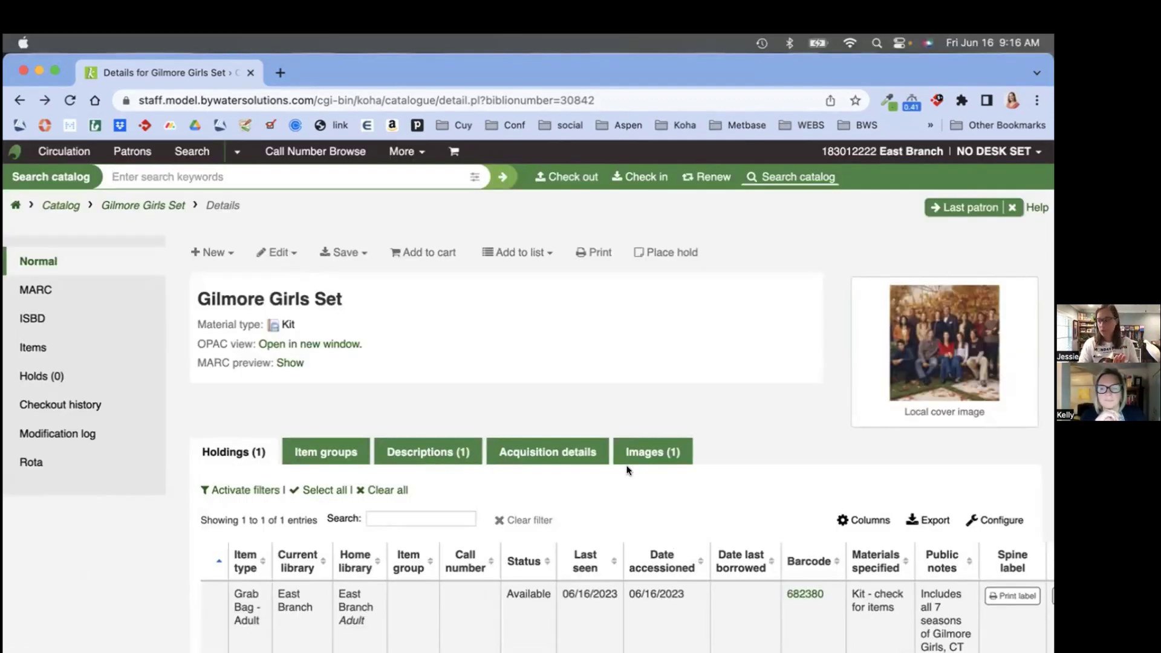
scroll(627, 470, "down", 3)
scroll(993, 496, "right", 5)
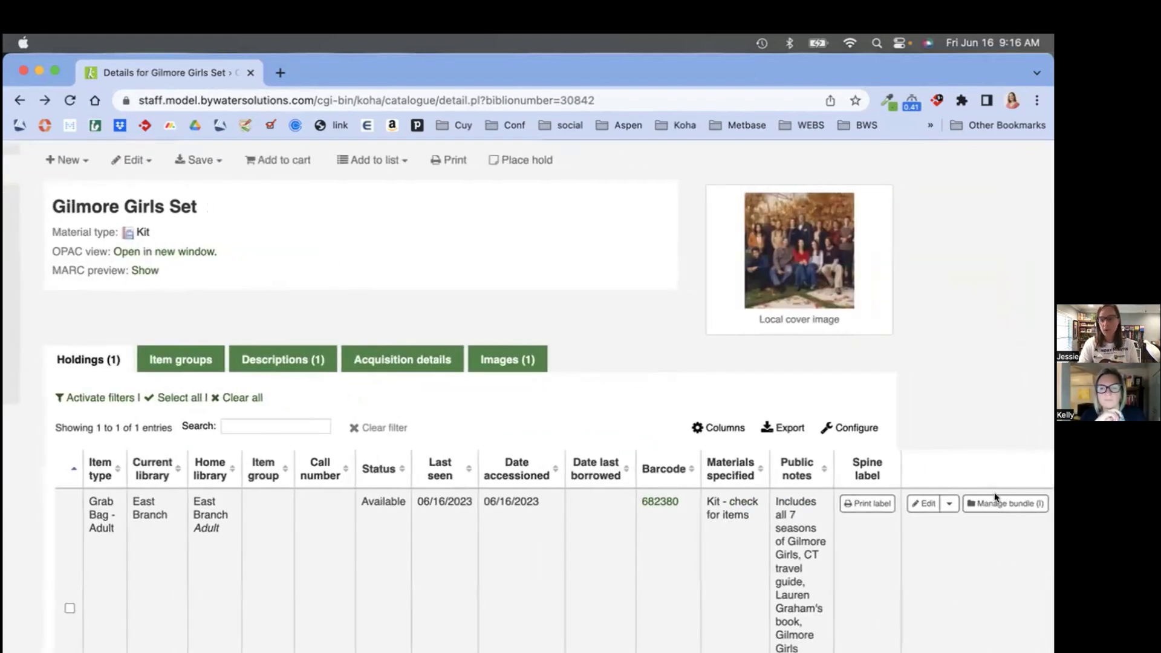
scroll(994, 501, "left", 5)
scroll(994, 502, "up", 3)
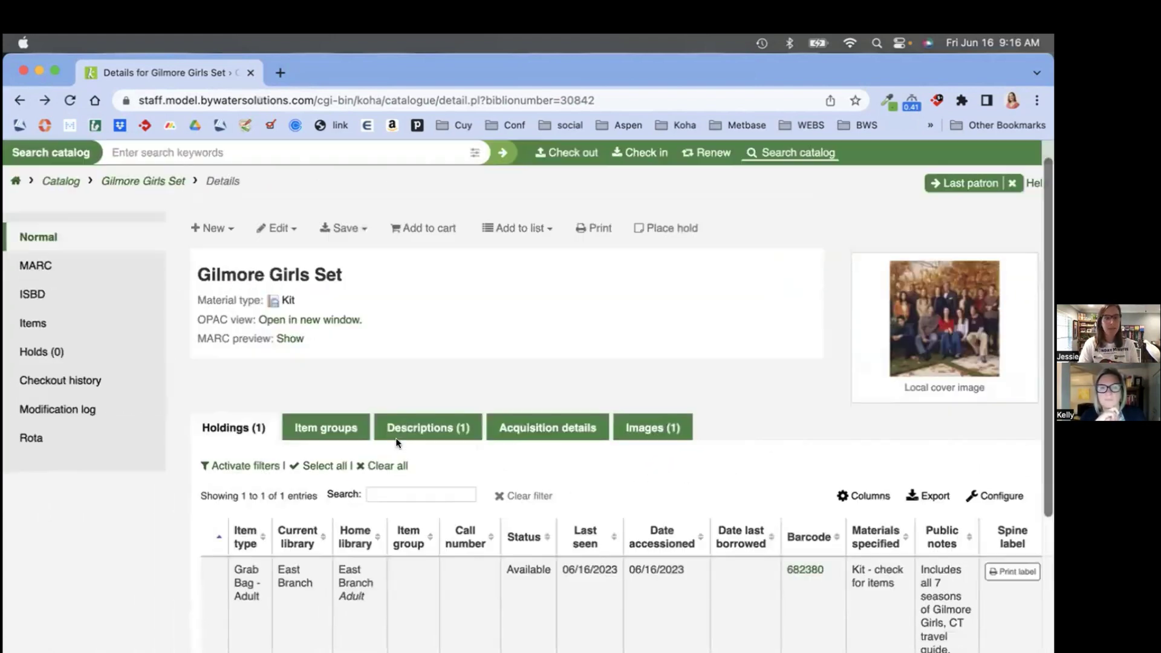
left_click(280, 252)
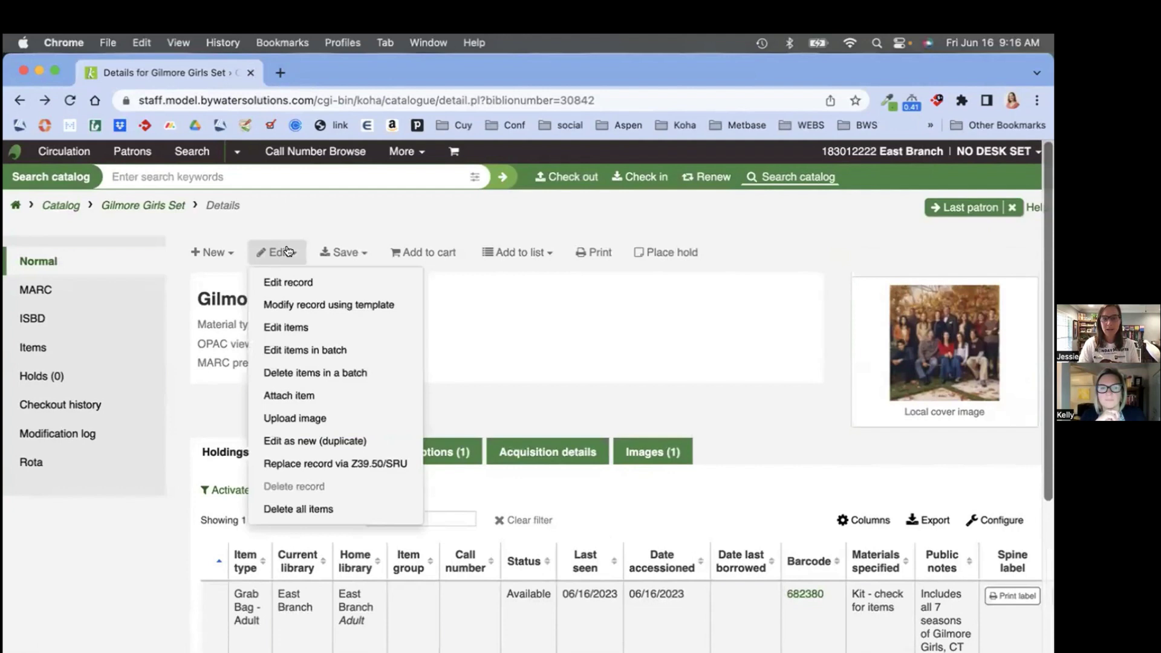
left_click(287, 280)
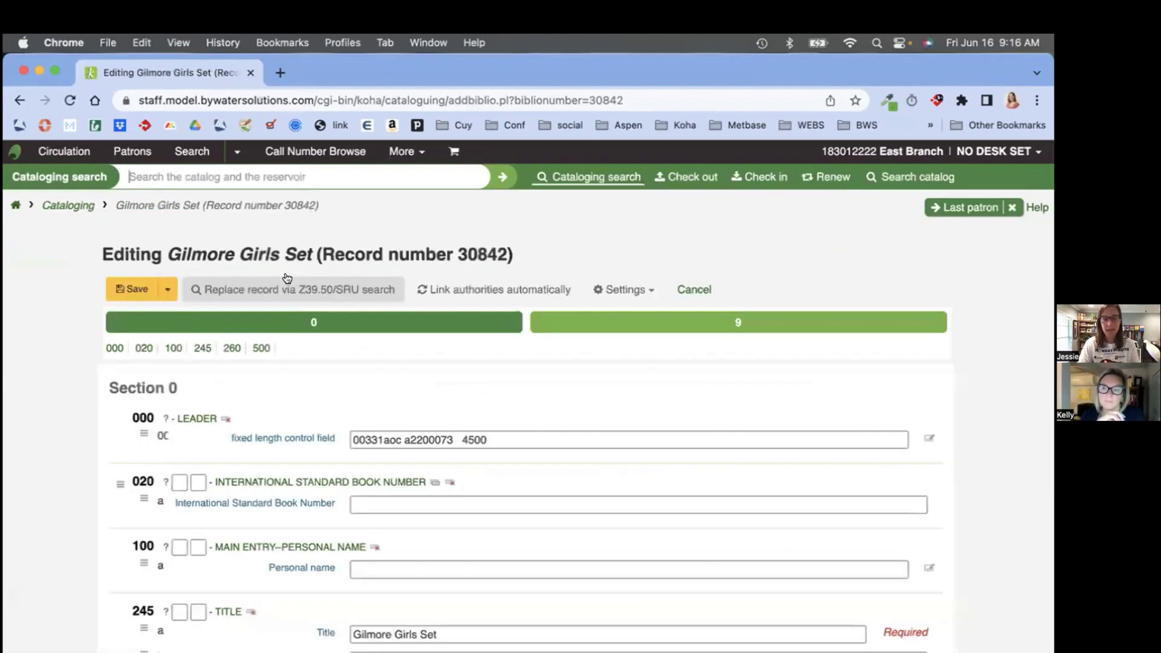
Step: Set the 000 Leader's bibliographic level to c - Collection and apply it
left_click(929, 438)
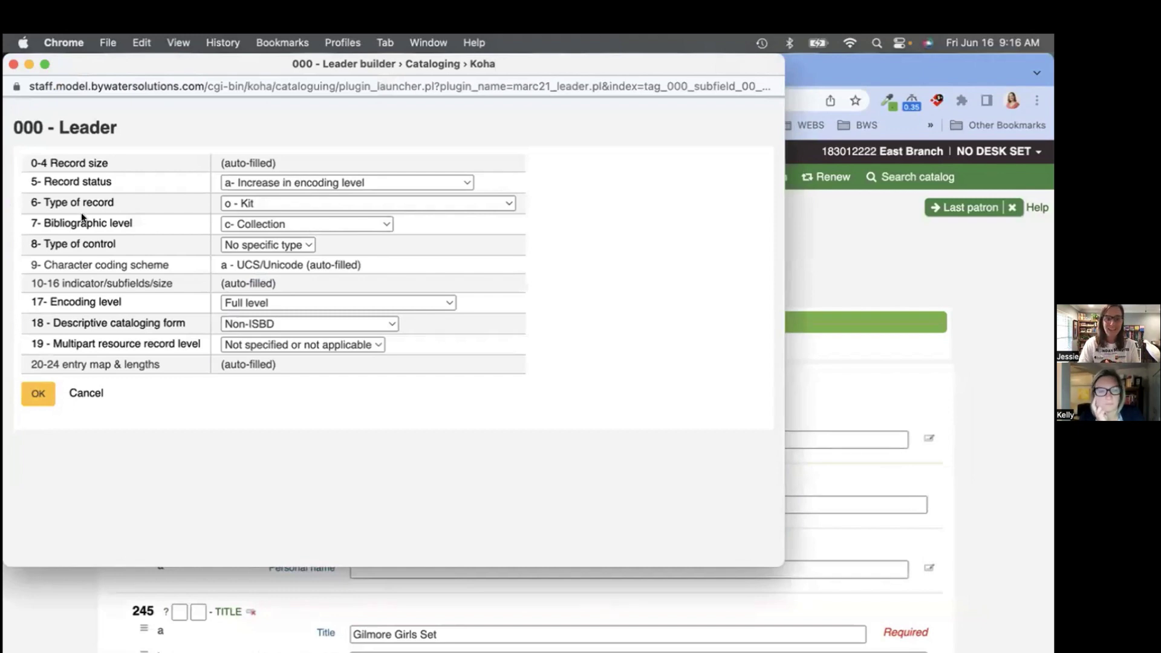
left_click_drag(45, 223, 119, 221)
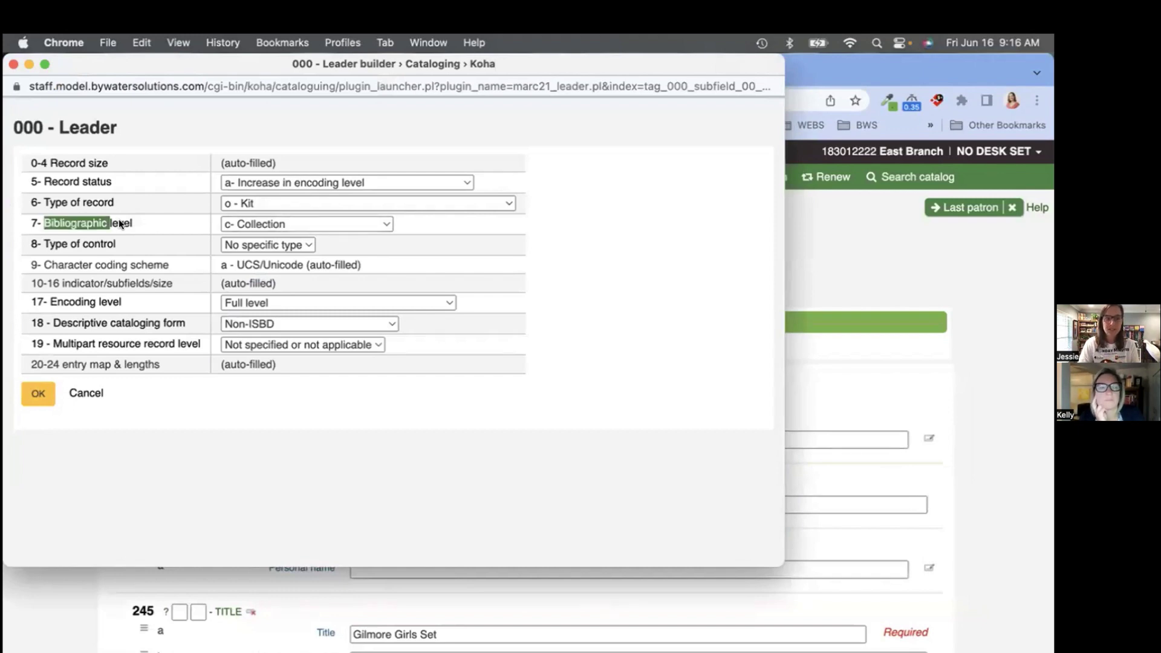
left_click(233, 224)
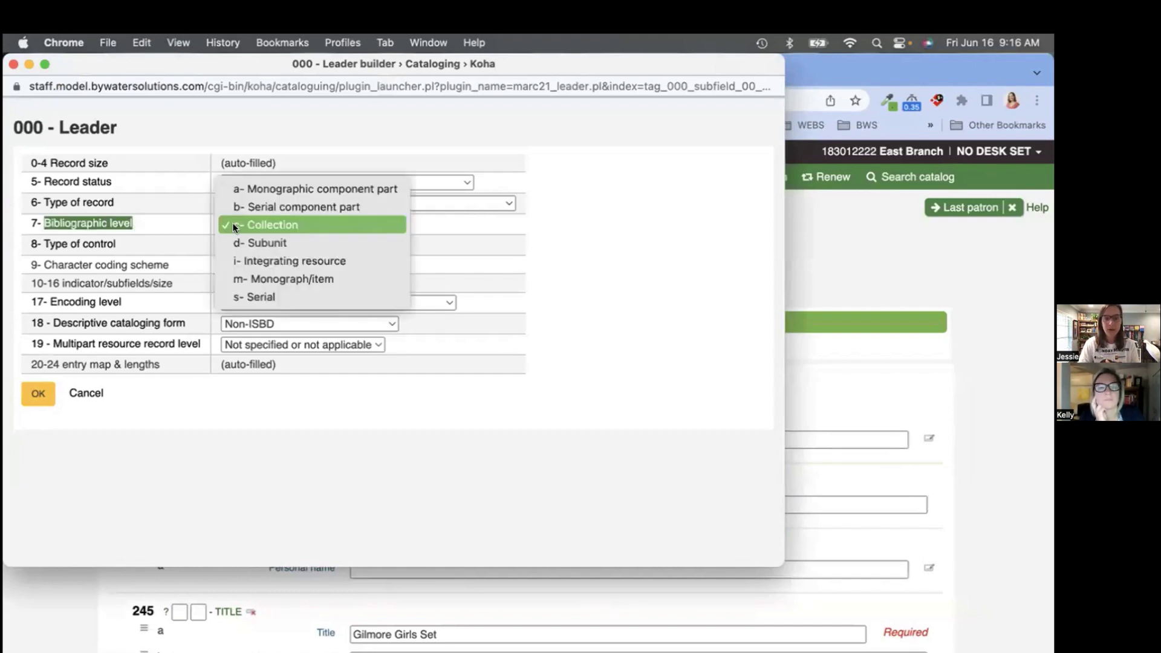
left_click(292, 224)
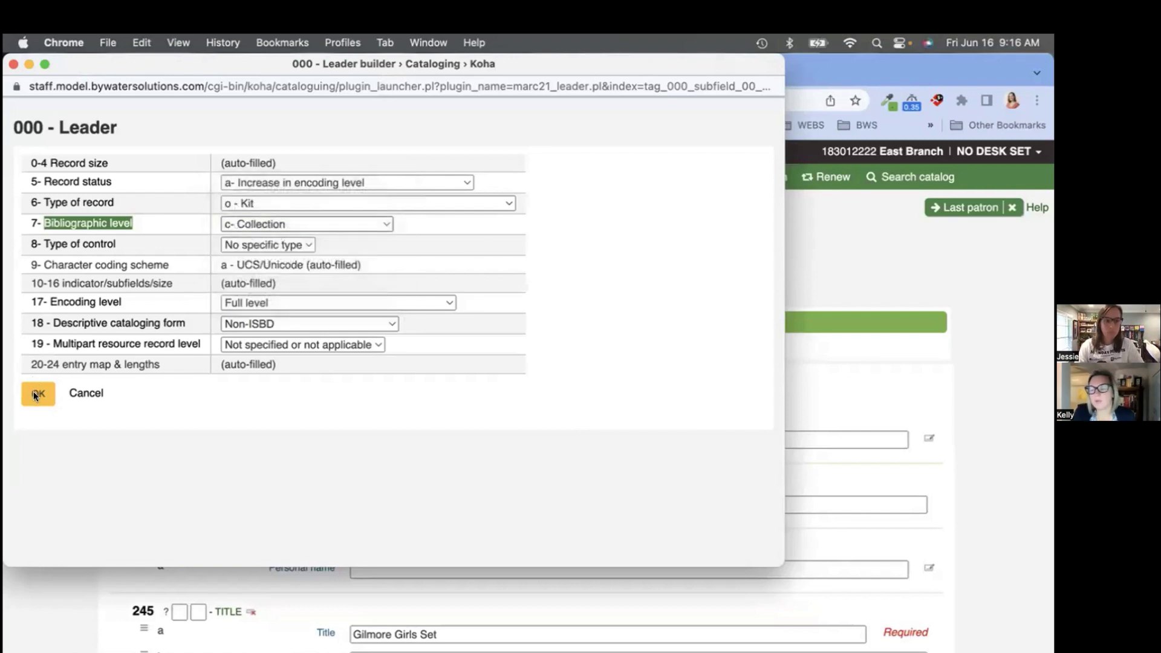
left_click(36, 394)
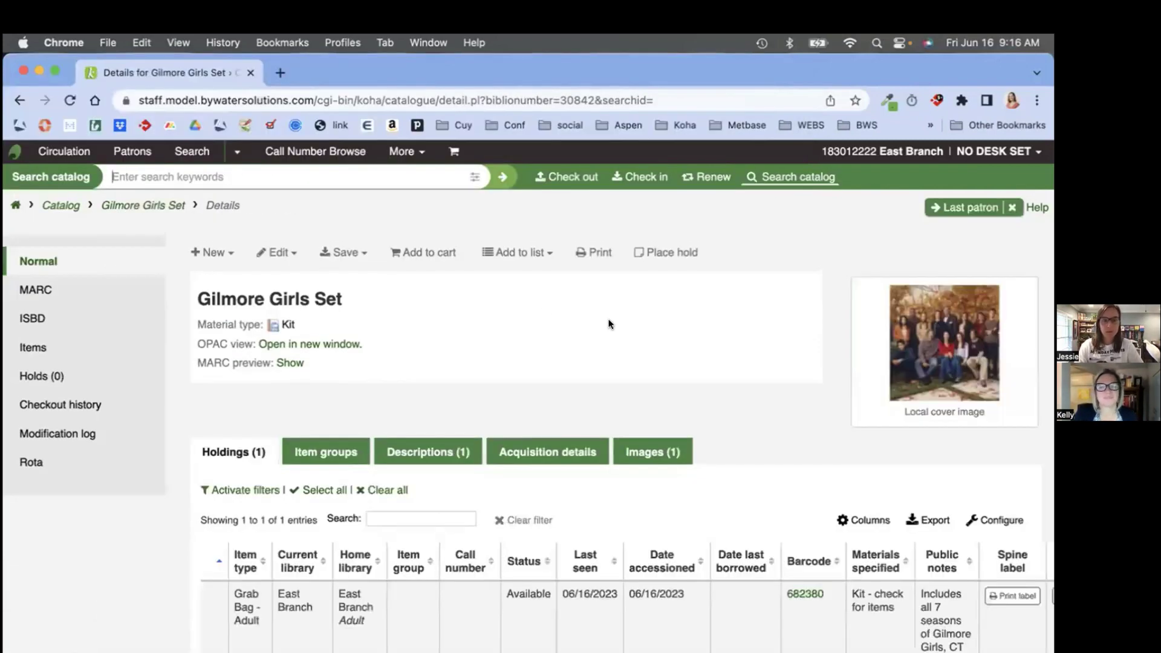
scroll(463, 236, "down", 3)
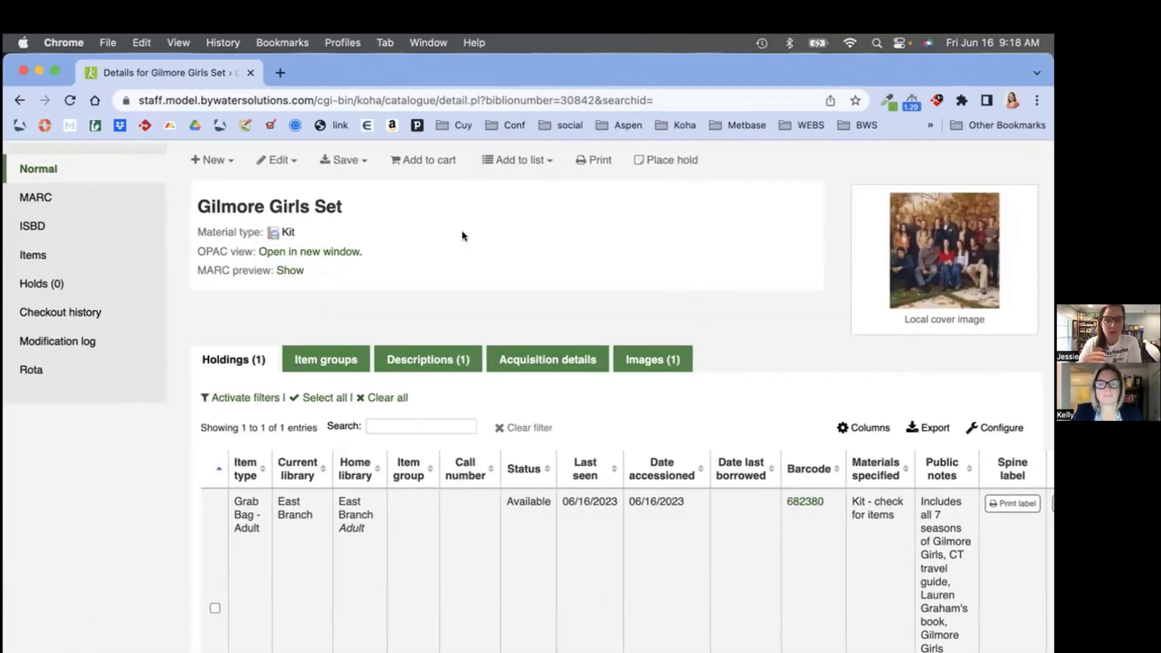
scroll(422, 428, "down", 2)
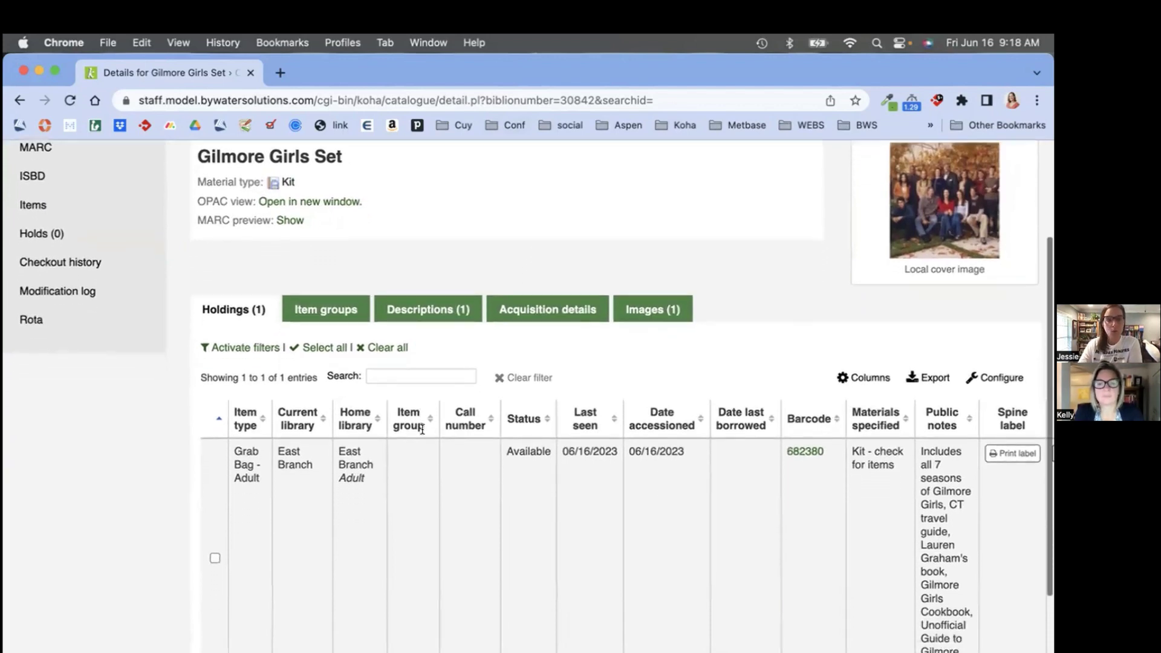
scroll(422, 428, "right", 3)
scroll(422, 428, "right", 1)
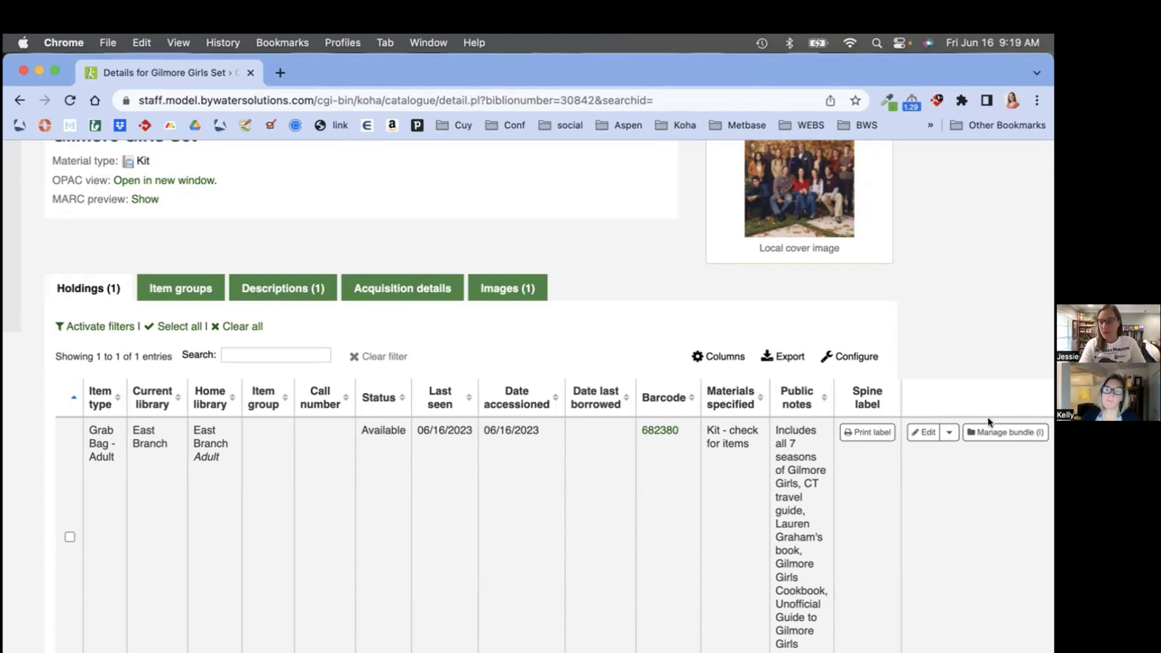
Step: Add barcodes 682569 and 682570 to the kit's bundle from Manage bundle
left_click(990, 432)
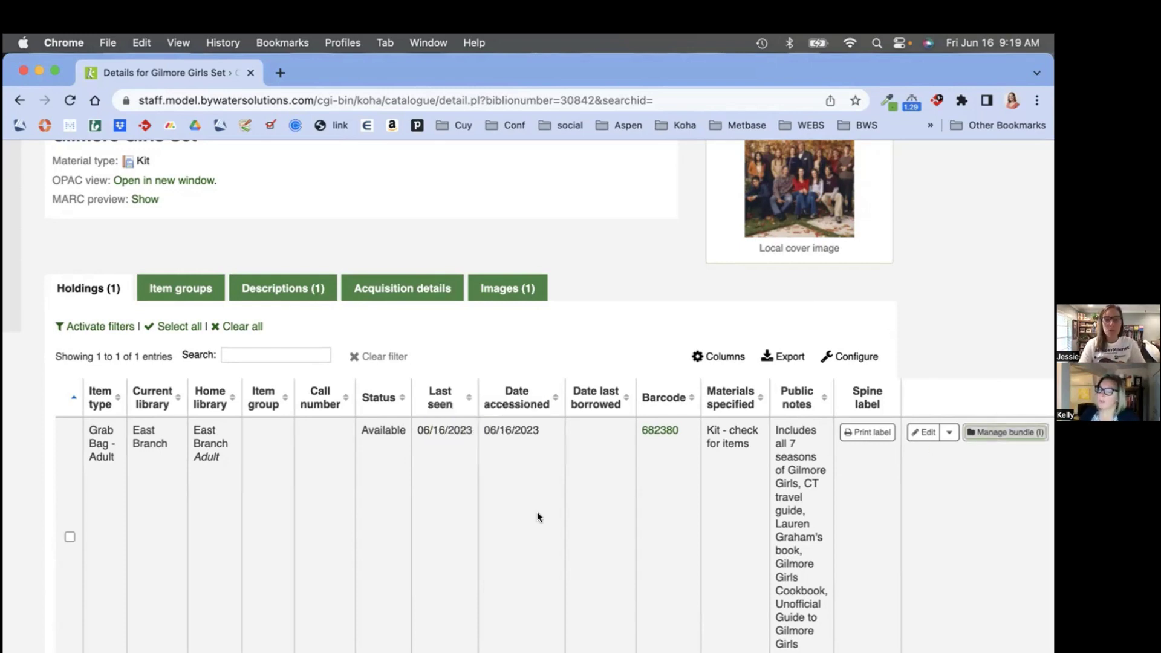
scroll(537, 511, "down", 5)
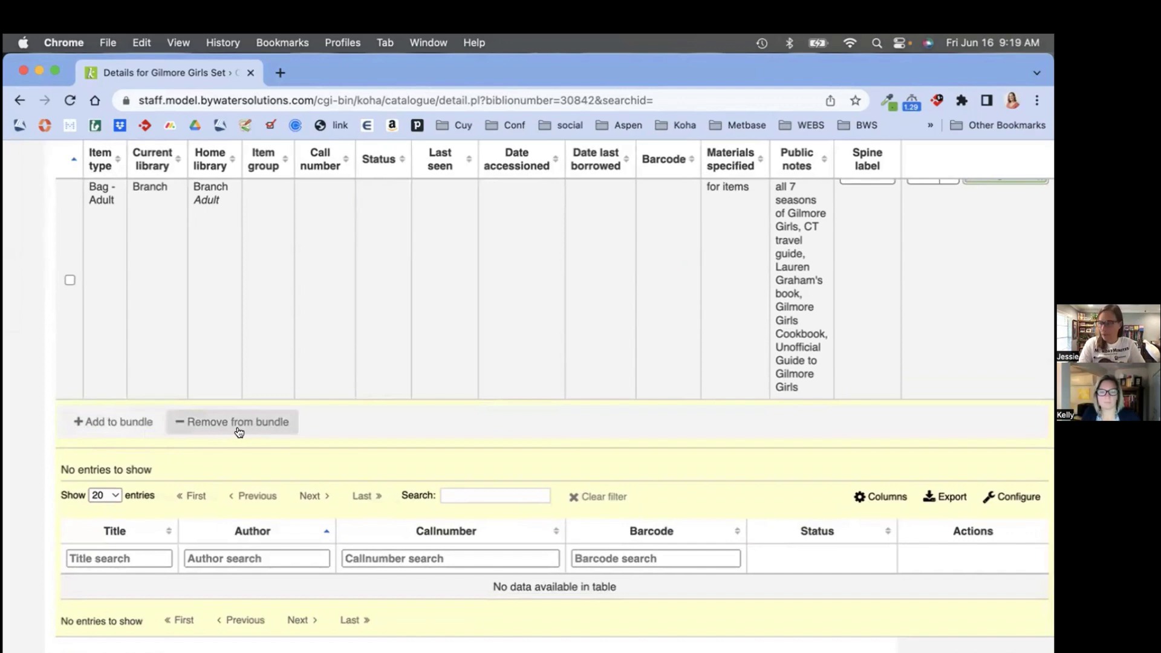
left_click(119, 421)
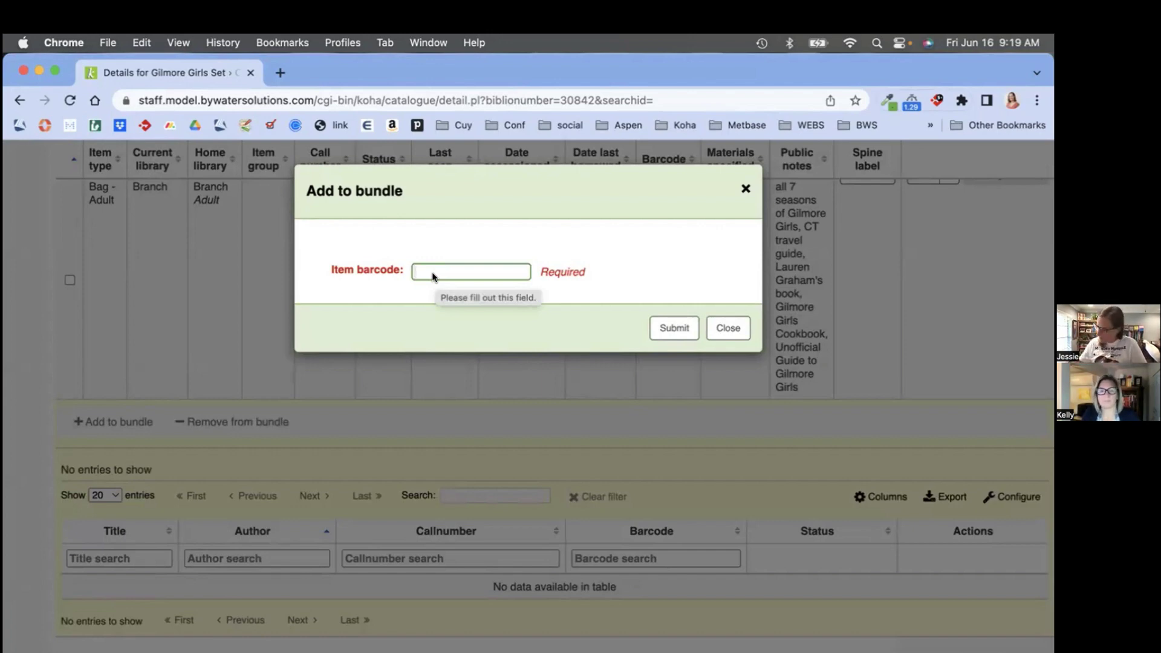
type("6")
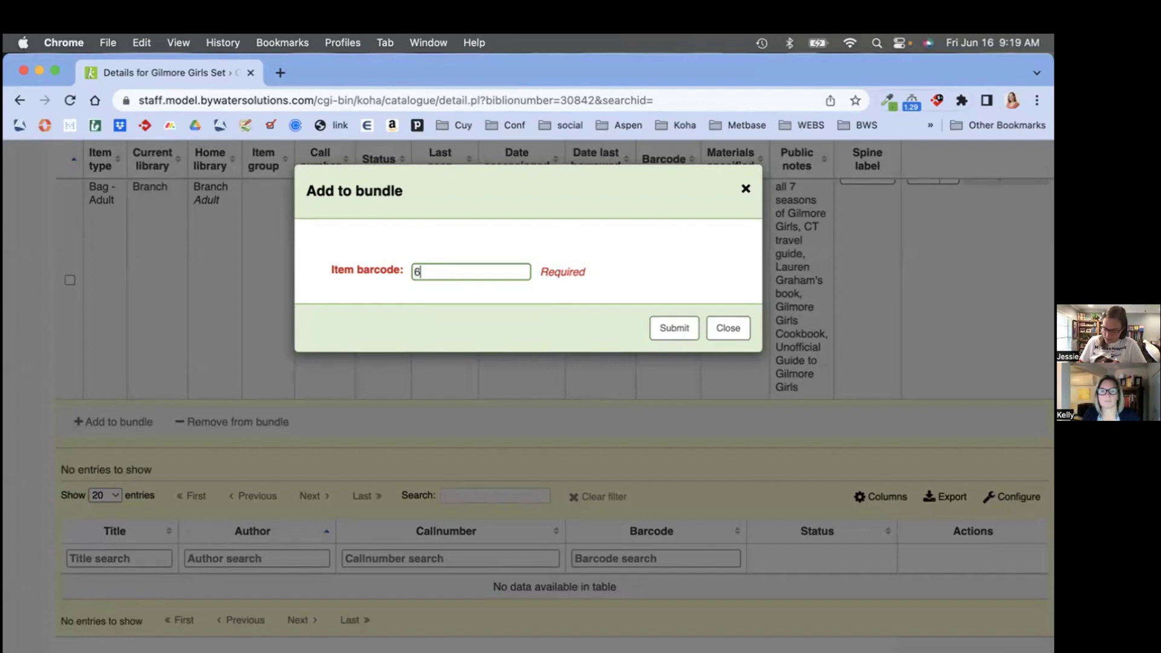
type("82569")
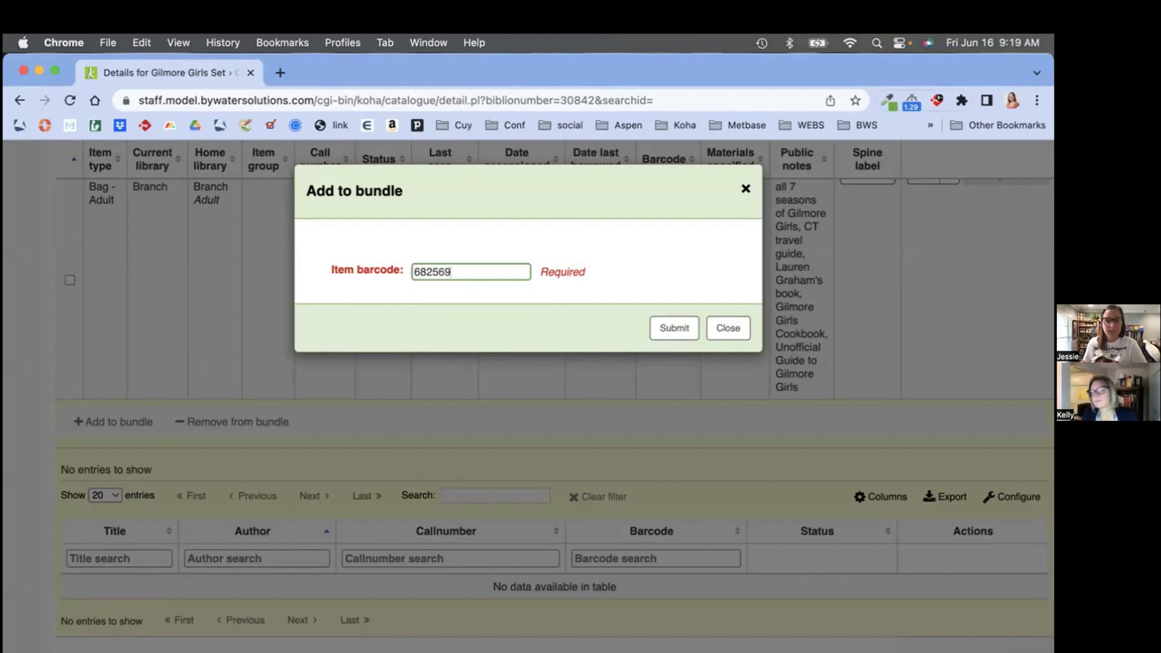
key("Return")
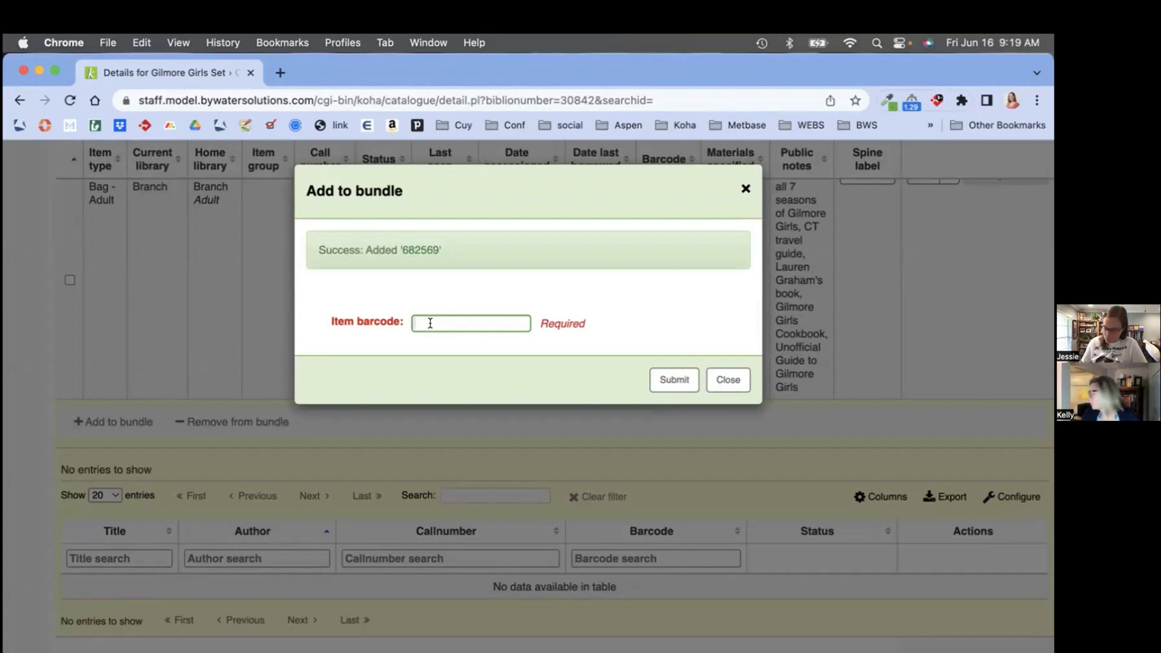
type("682")
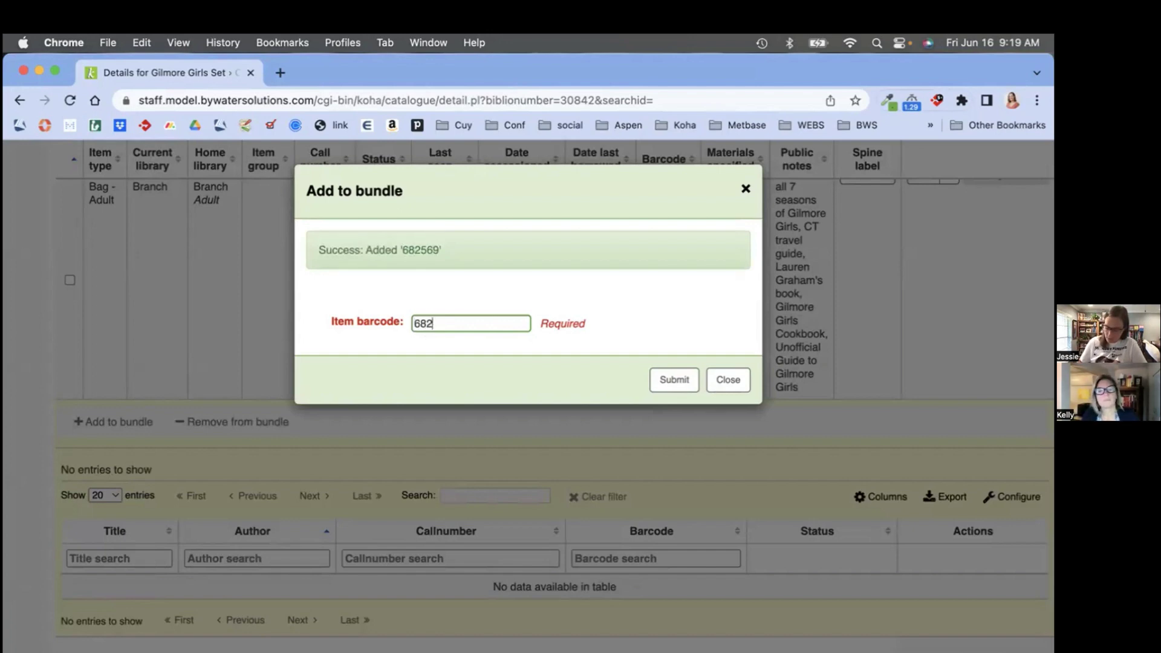
type("570")
key("Return")
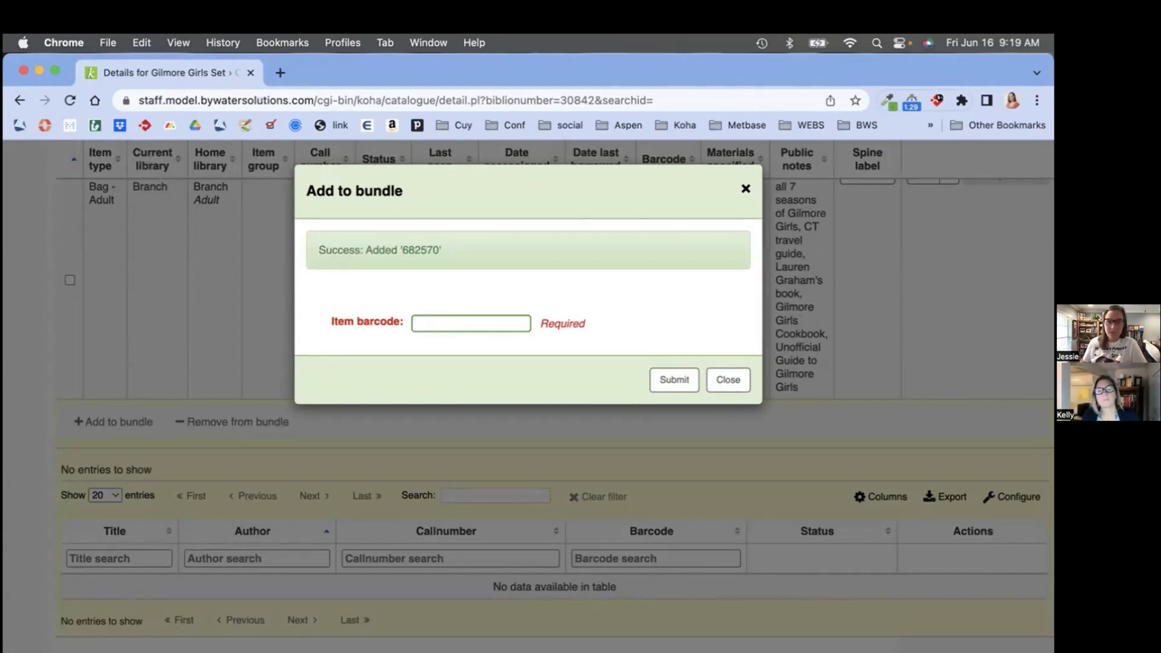
left_click(676, 381)
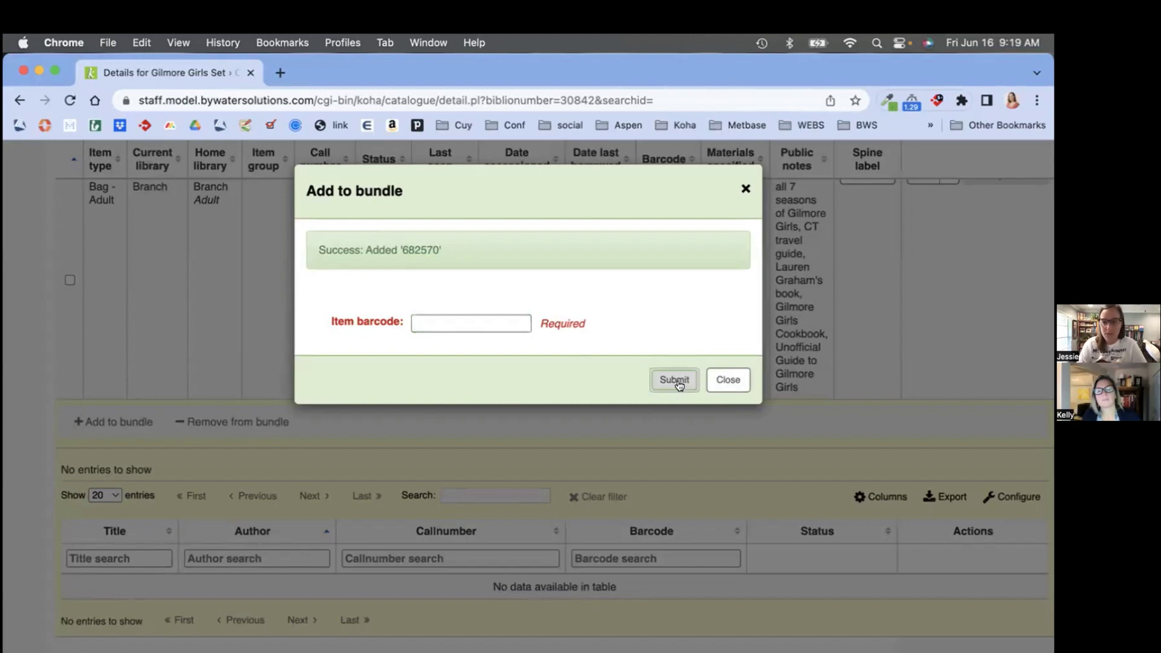
left_click(728, 379)
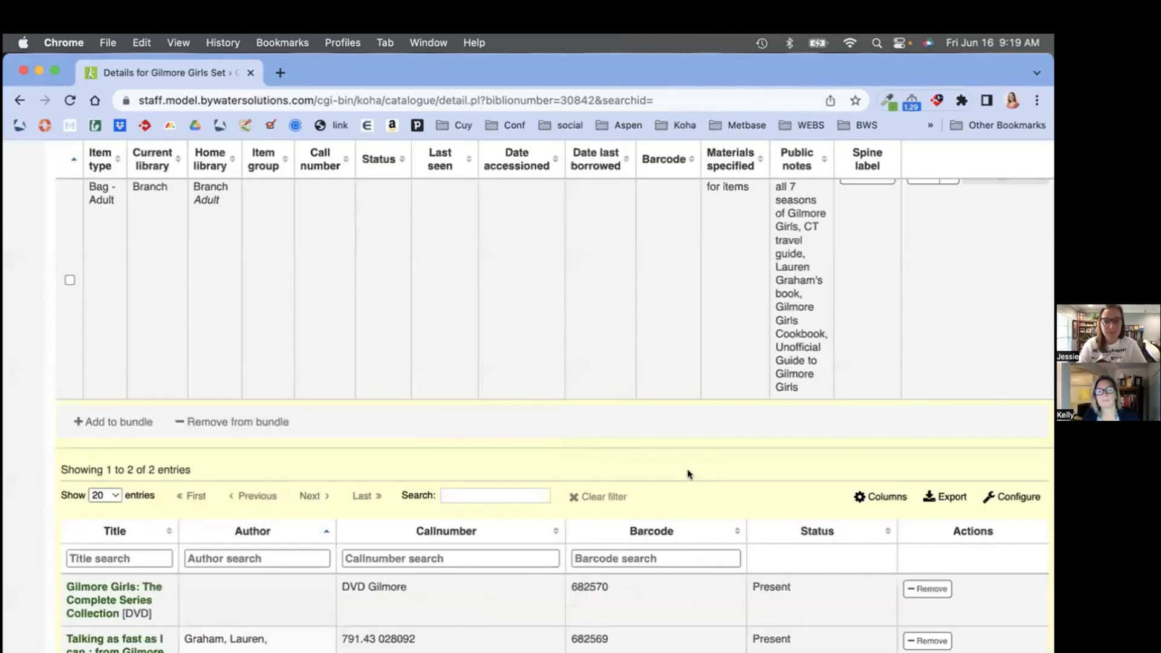
Step: Add barcodes 682379, 682378 and 682377 to the bundle
scroll(687, 469, "down", 3)
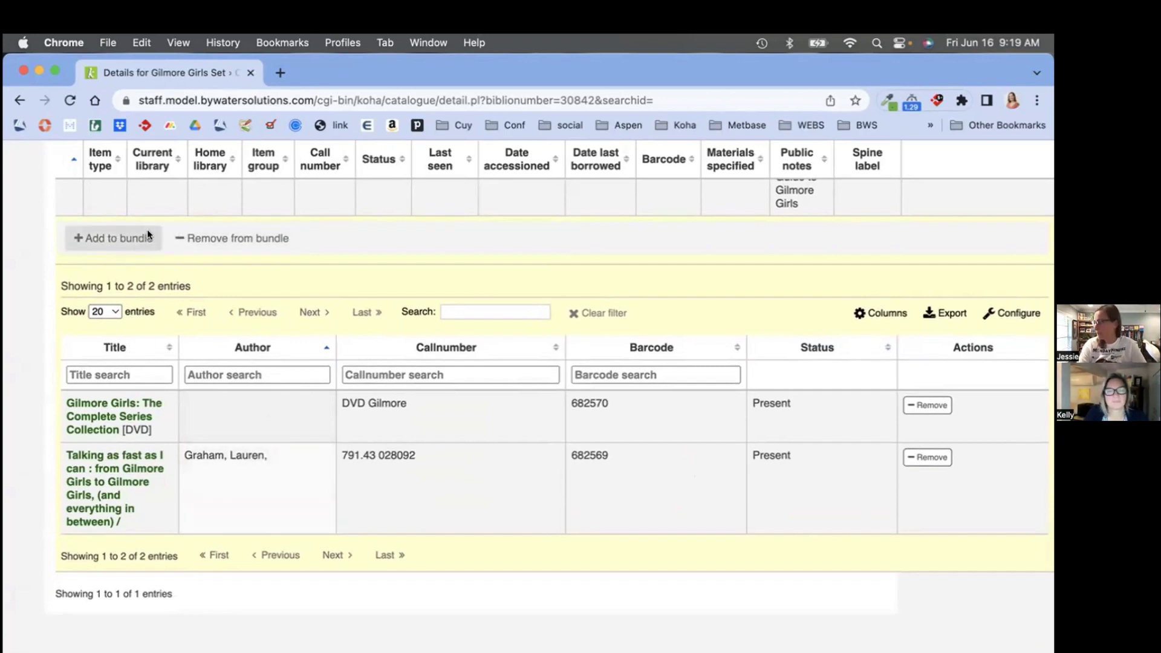
left_click(107, 237)
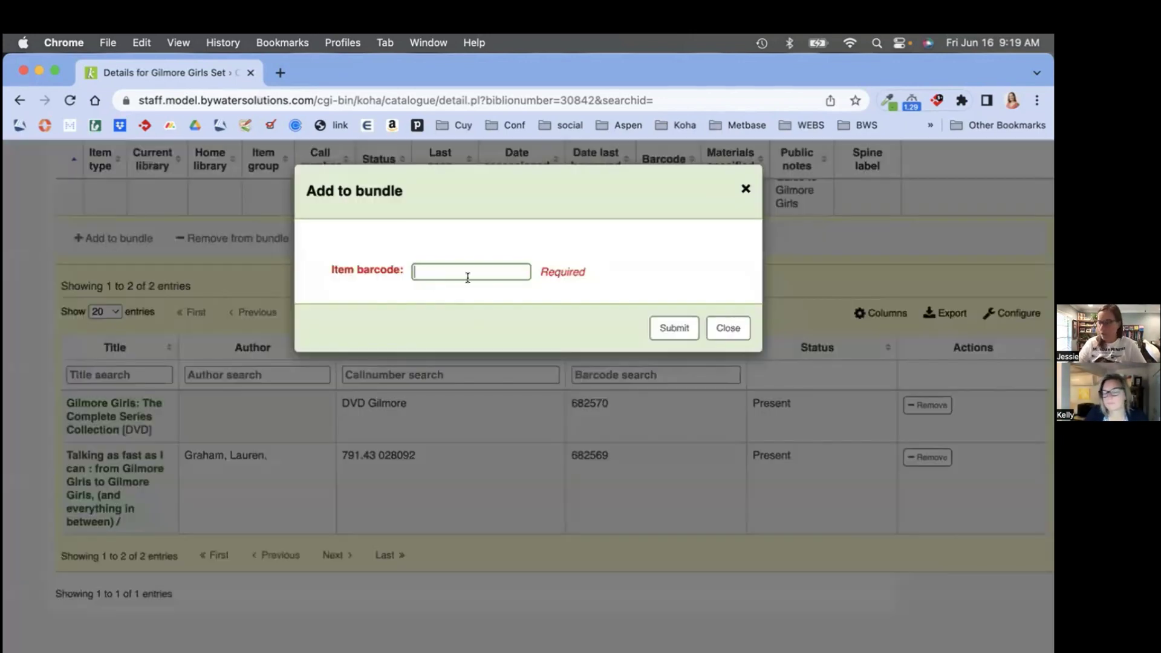
type("68")
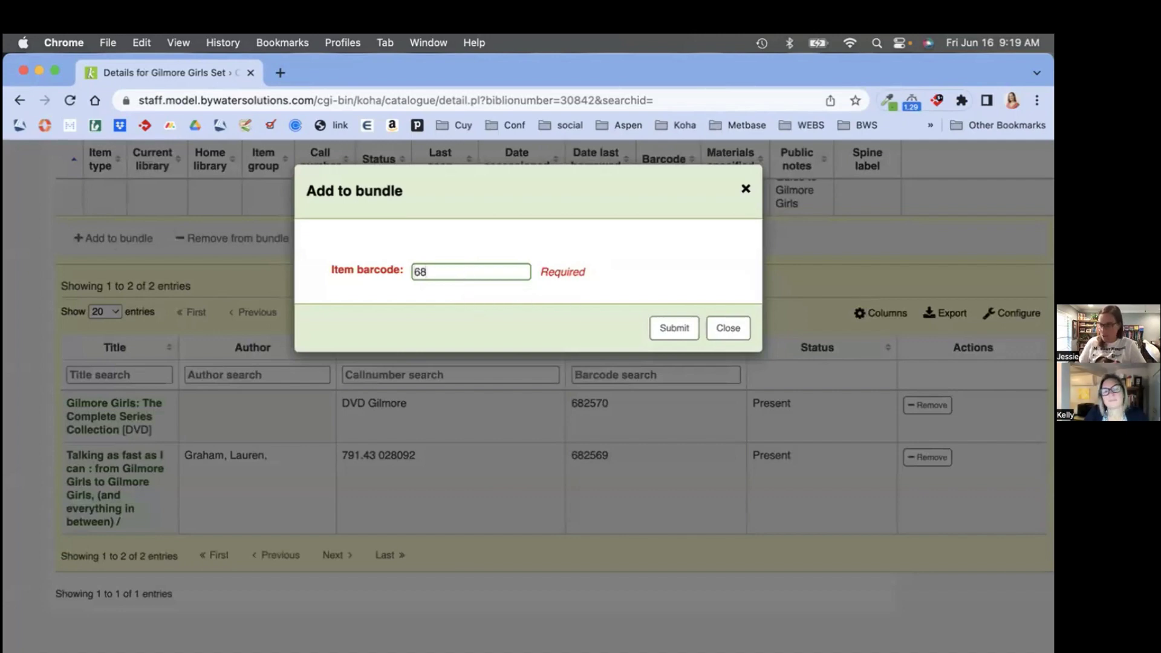
type("2379")
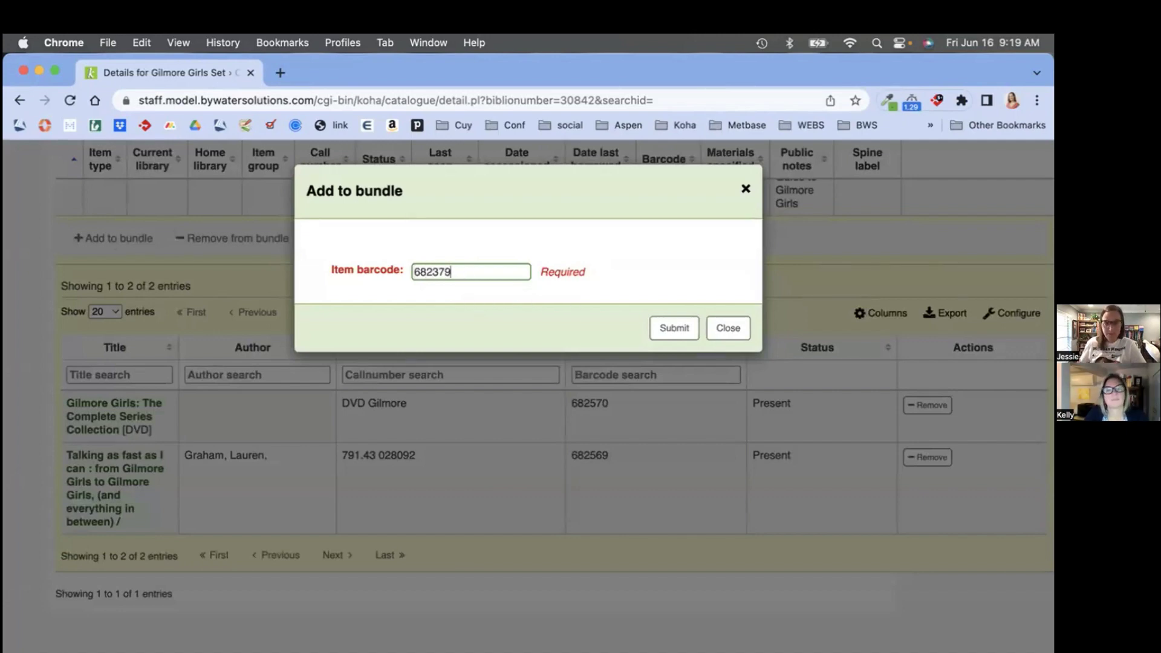
key("Return")
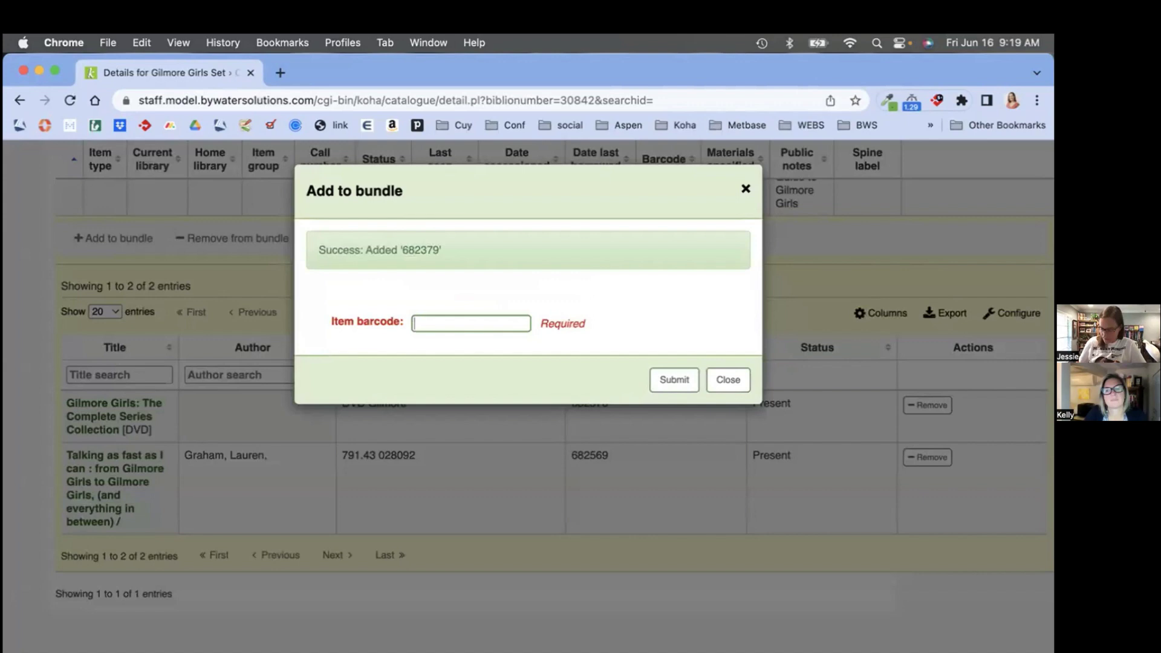
type("682")
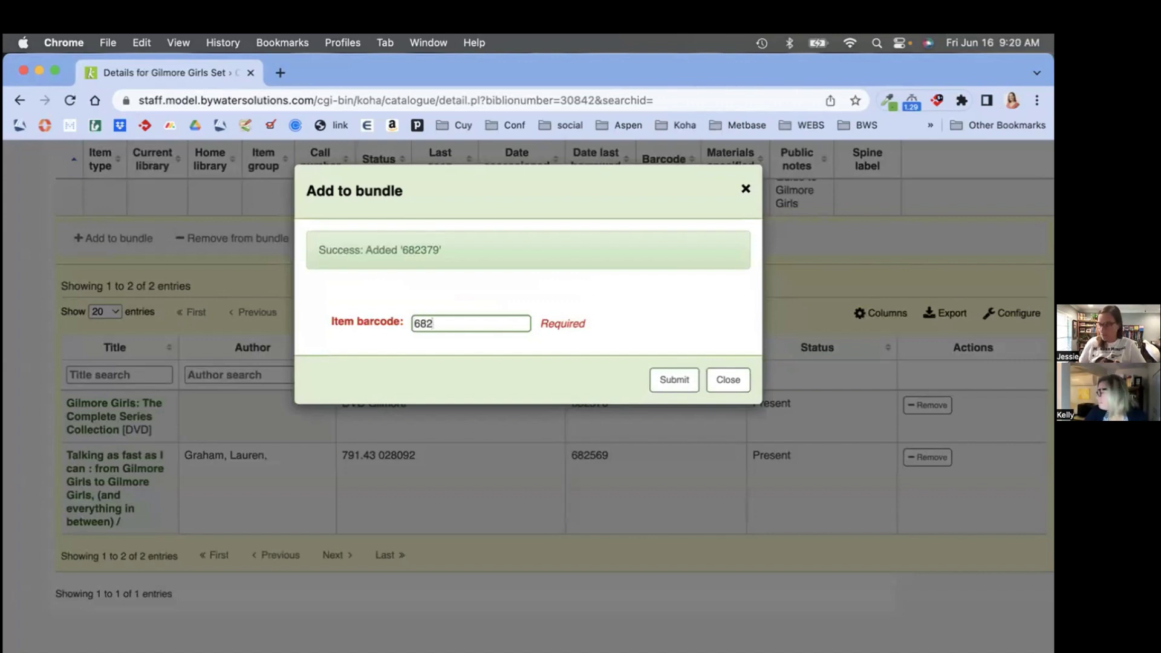
type("378")
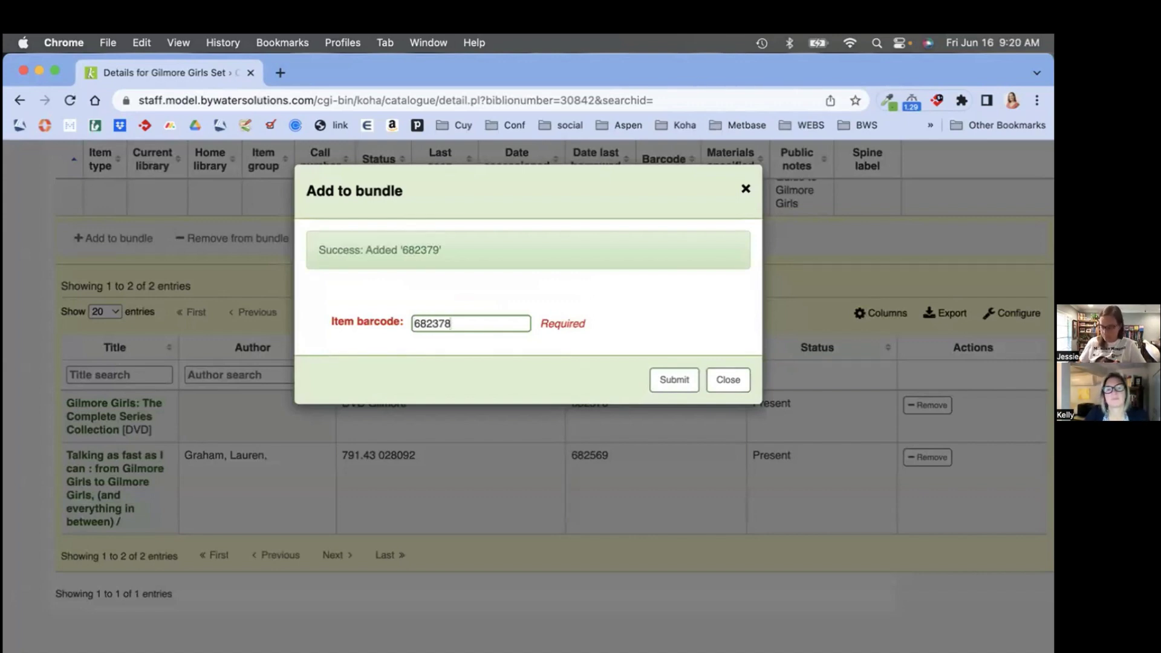
key("Return")
type("6")
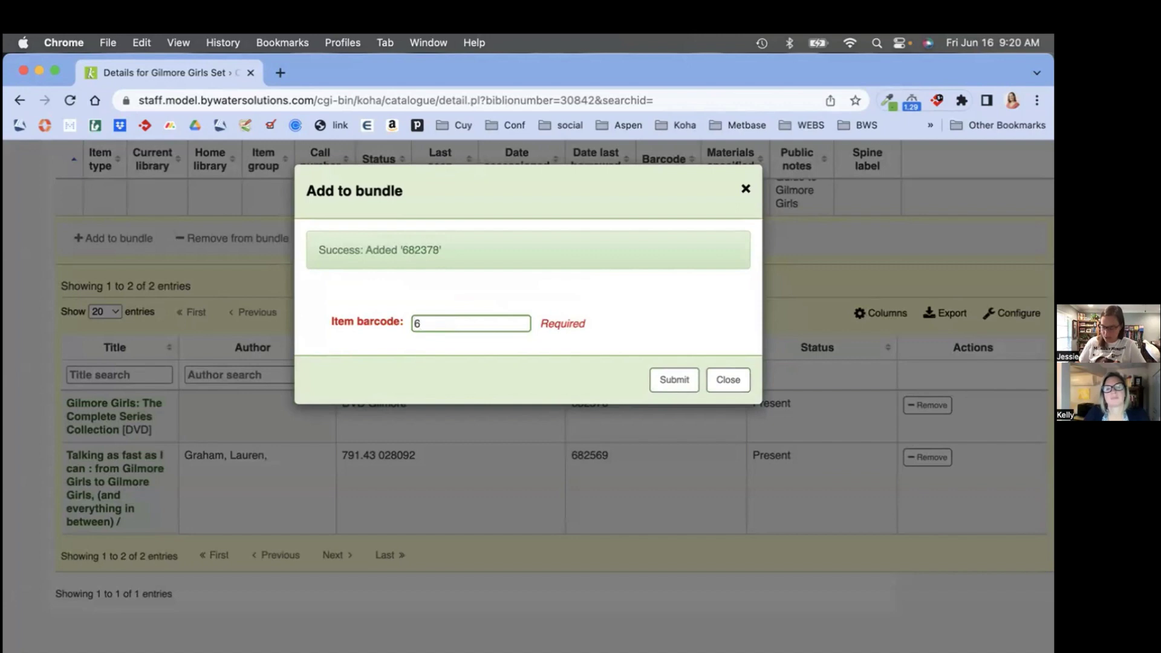
type("82377")
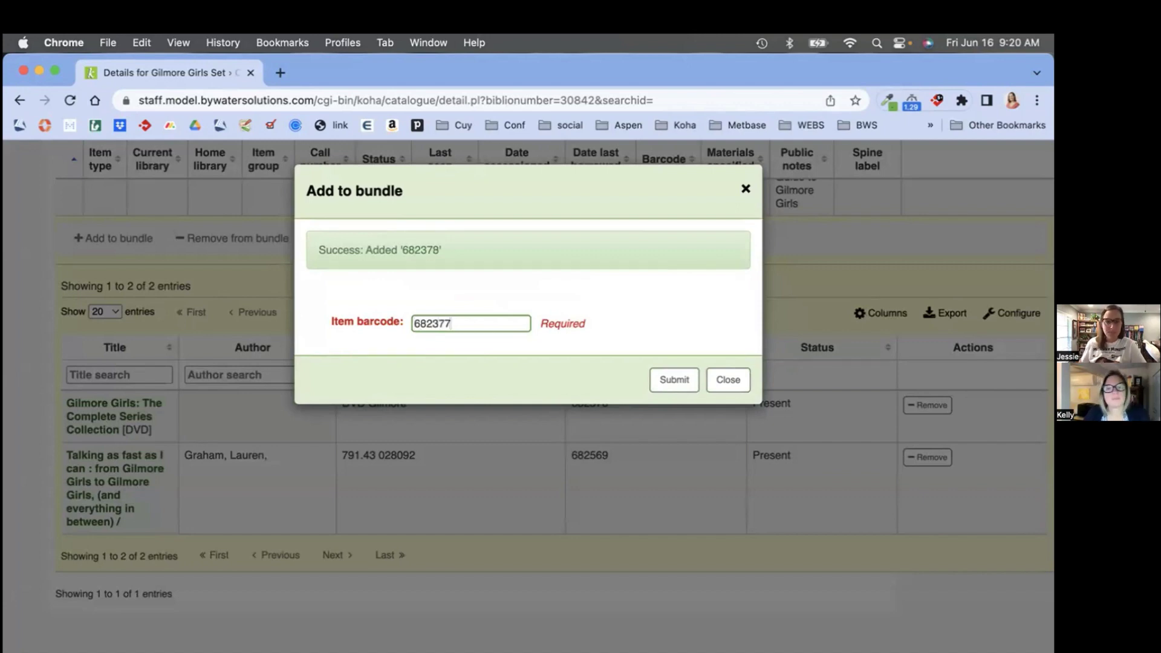
key("Return")
left_click(728, 379)
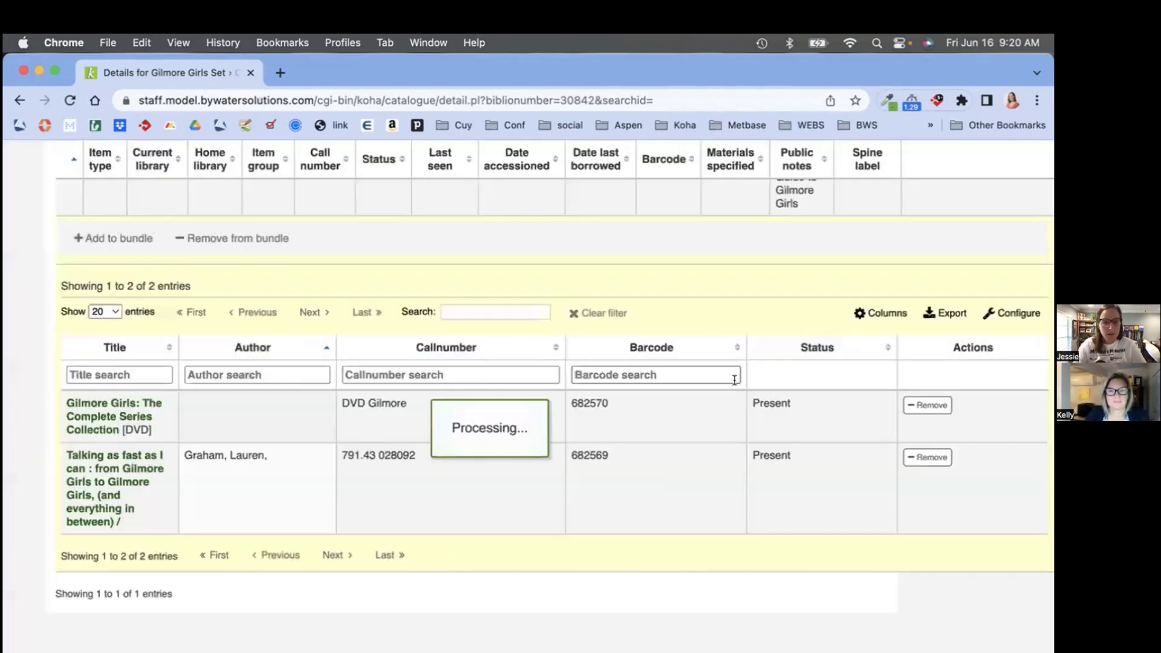
Step: Review the bundle's list, now showing five items
scroll(437, 456, "down", 3)
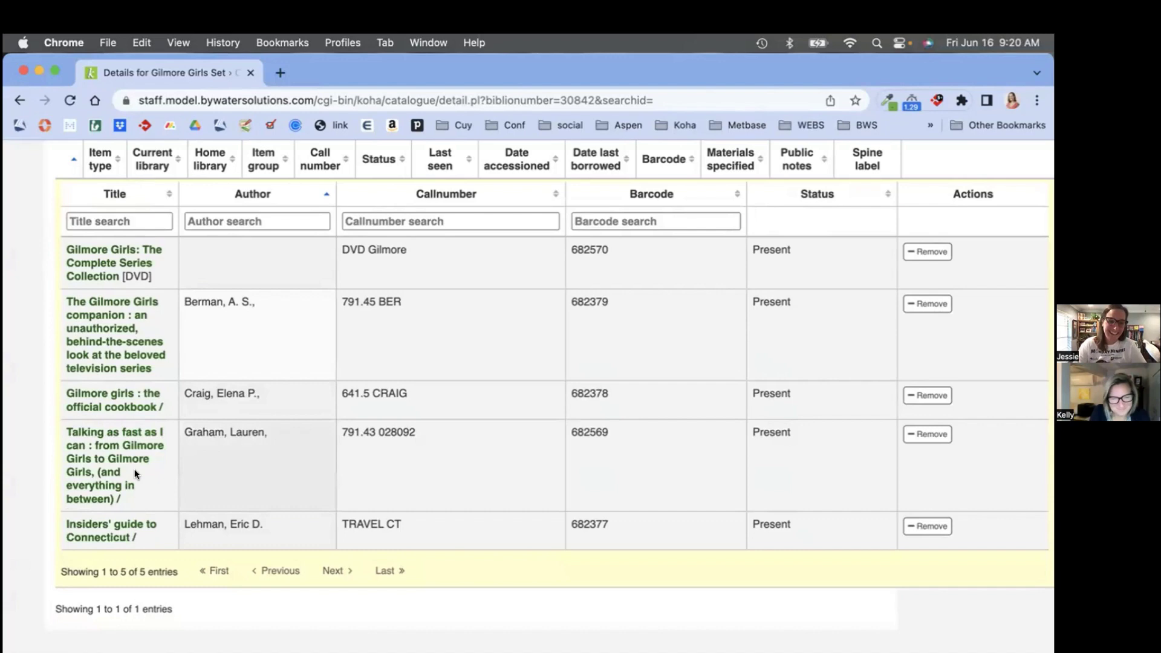
scroll(135, 466, "up", 1)
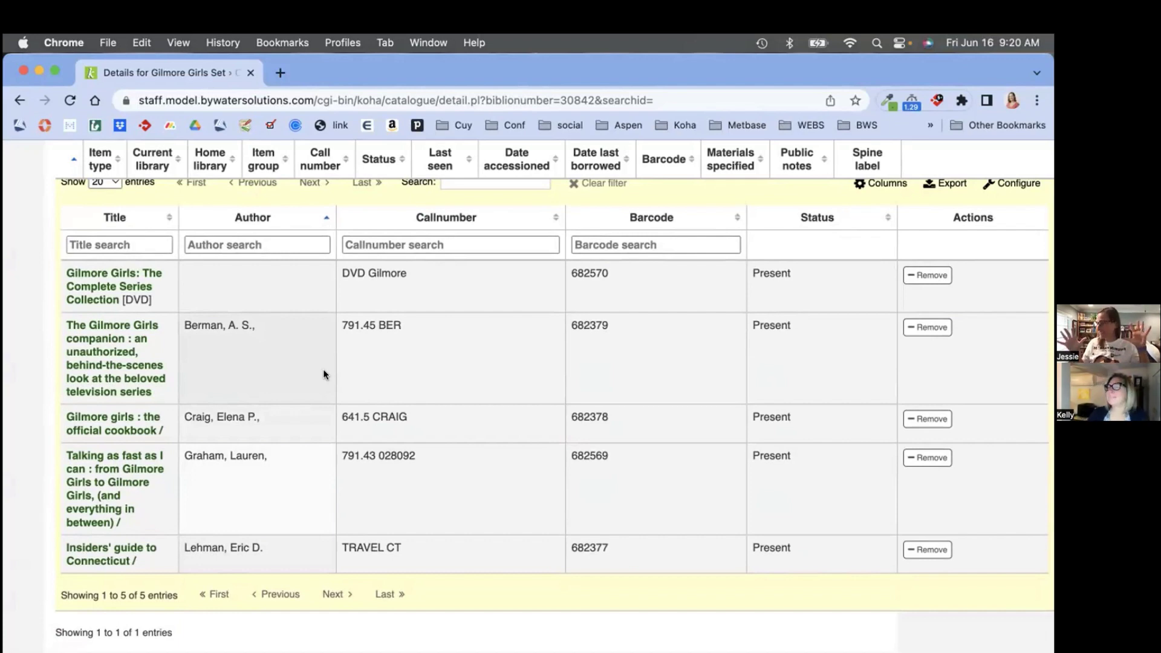
scroll(498, 427, "up", 5)
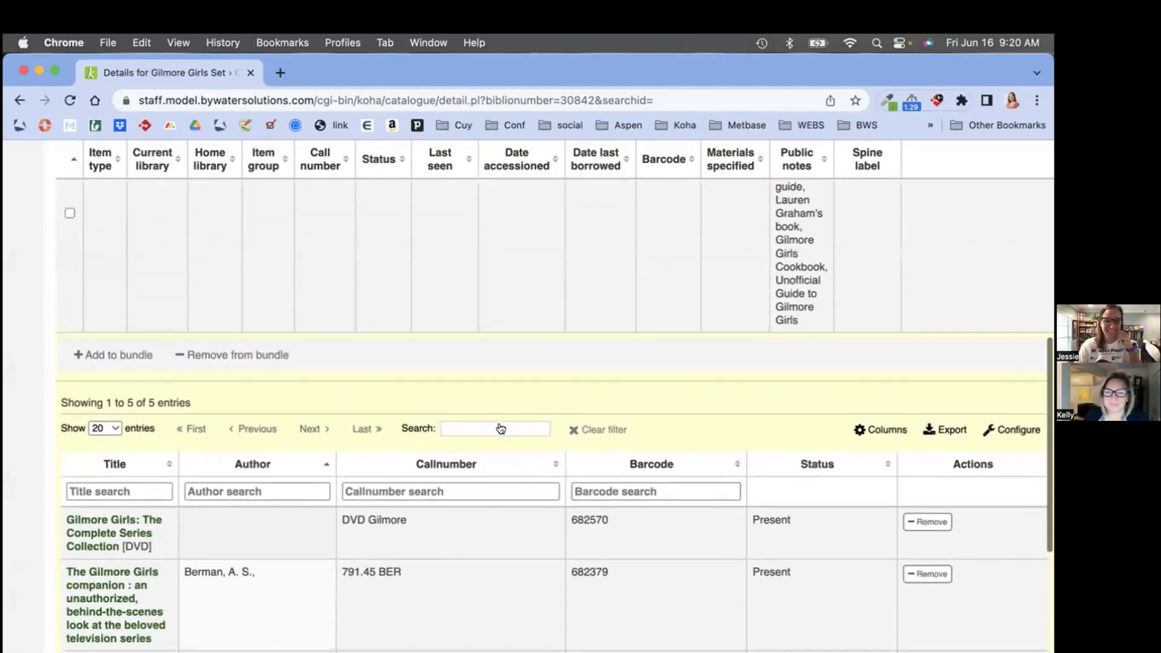
scroll(500, 429, "up", 3)
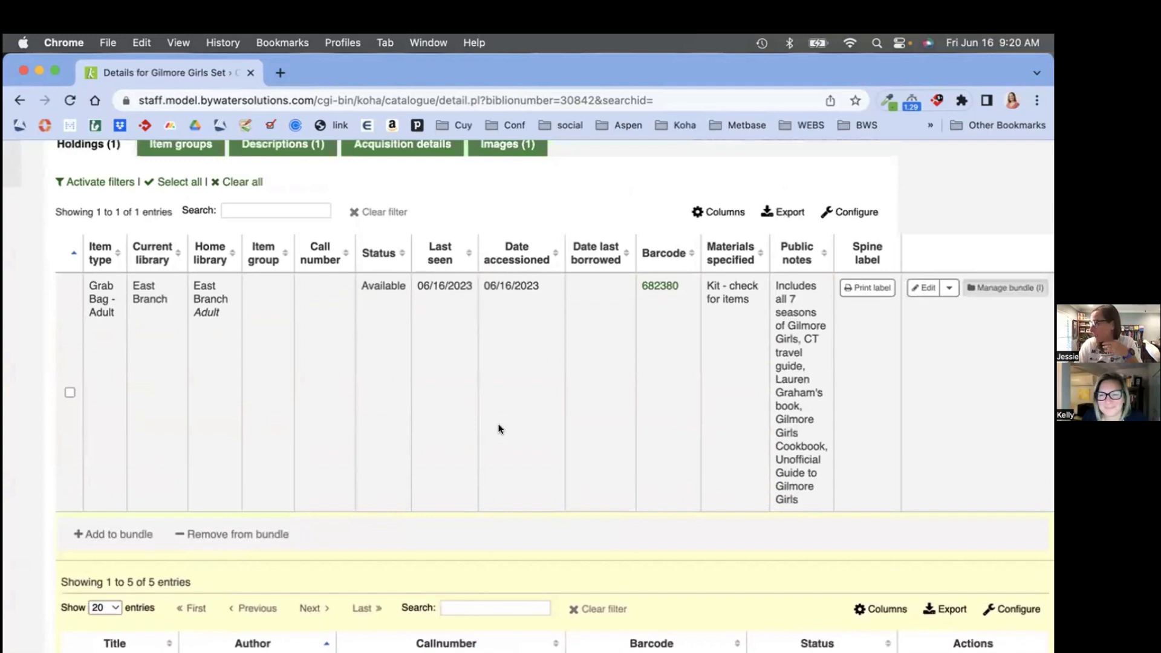
scroll(499, 428, "down", 5)
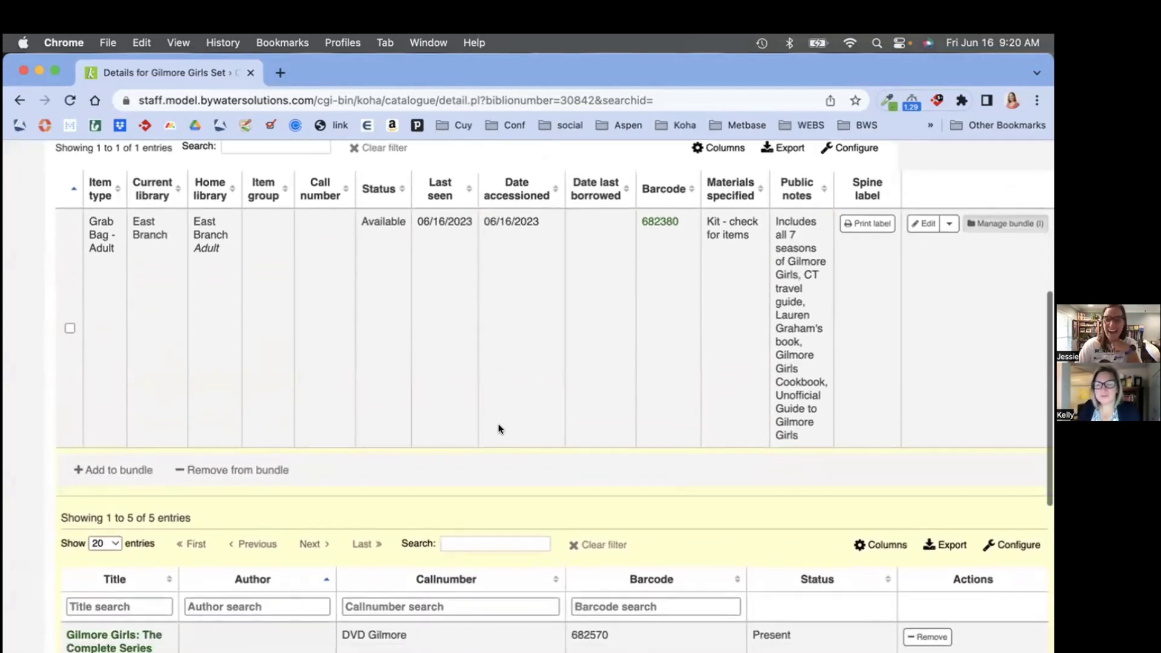
scroll(499, 428, "down", 3)
scroll(499, 428, "up", 6)
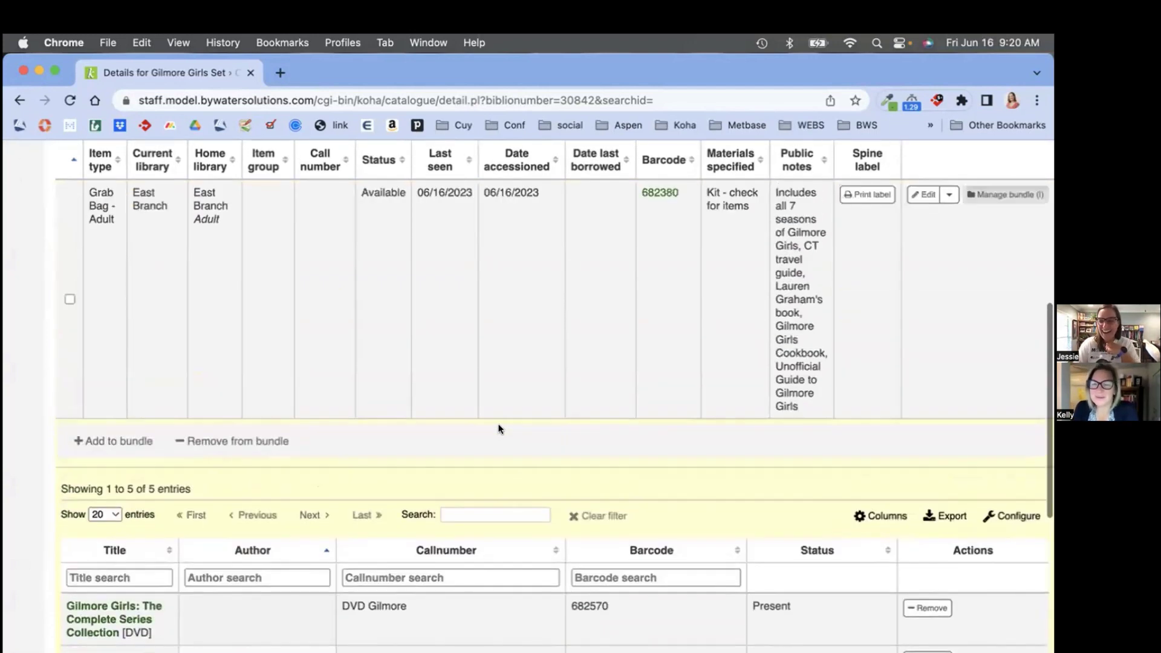
scroll(499, 428, "down", 3)
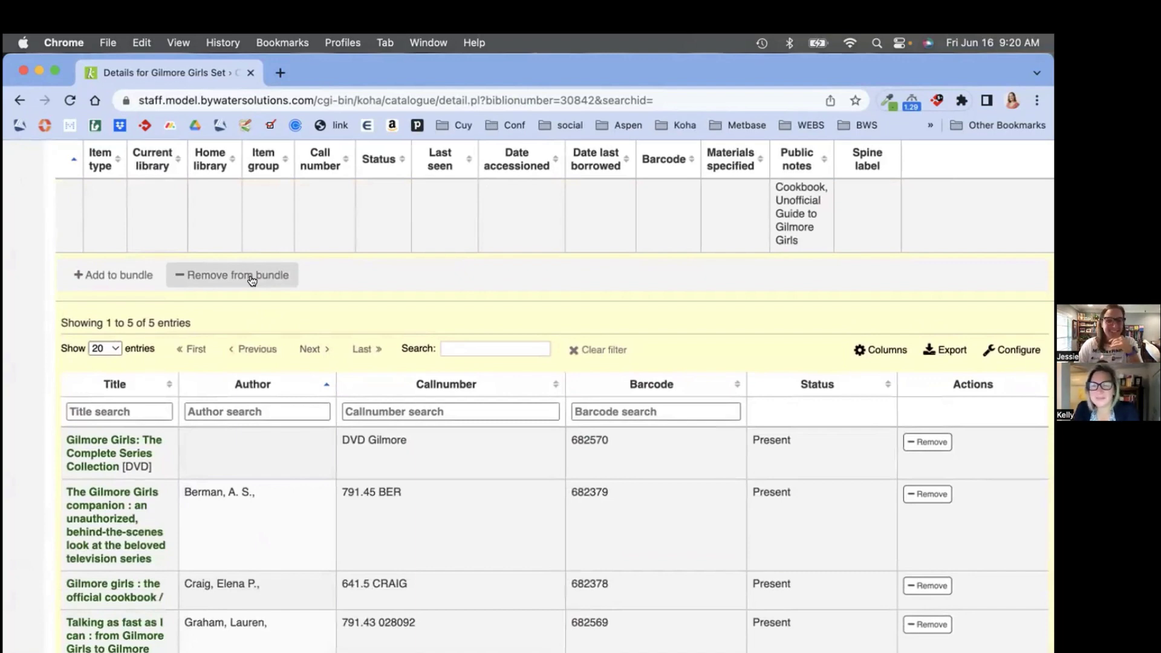
scroll(252, 279, "up", 6)
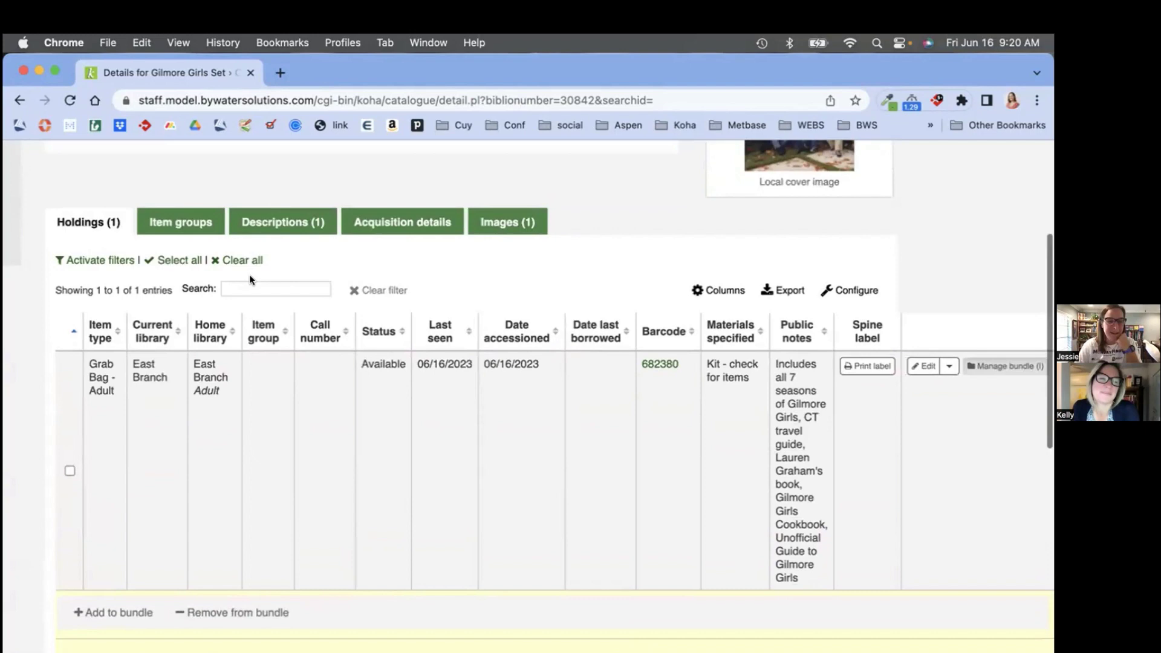
scroll(252, 279, "down", 4)
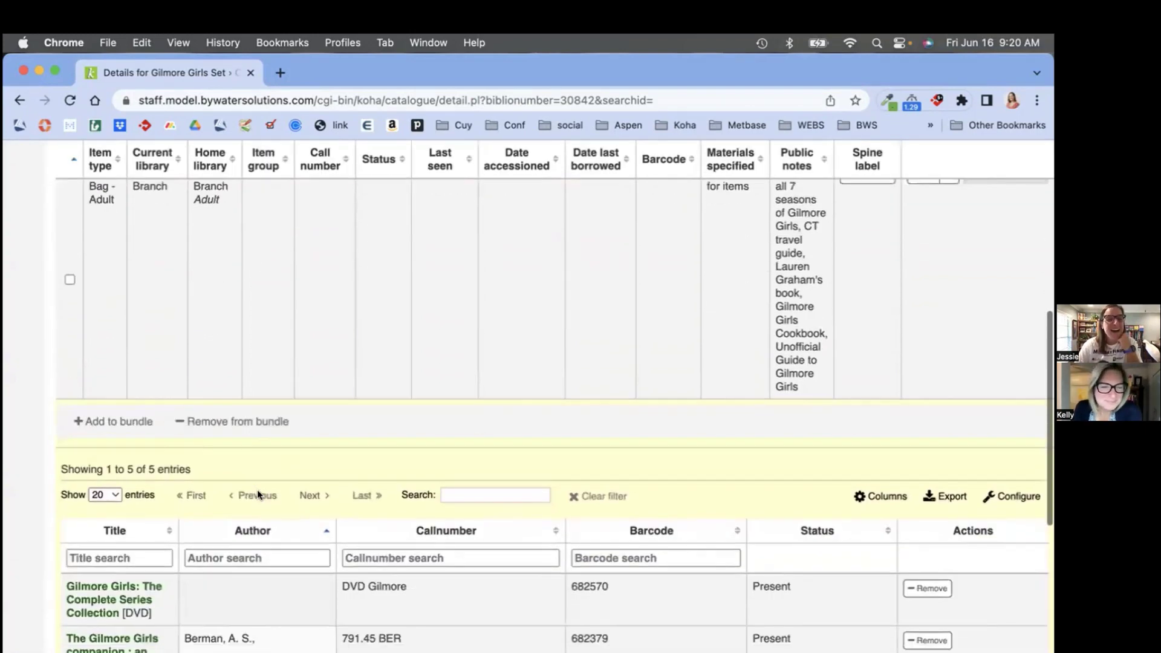
left_click(232, 423)
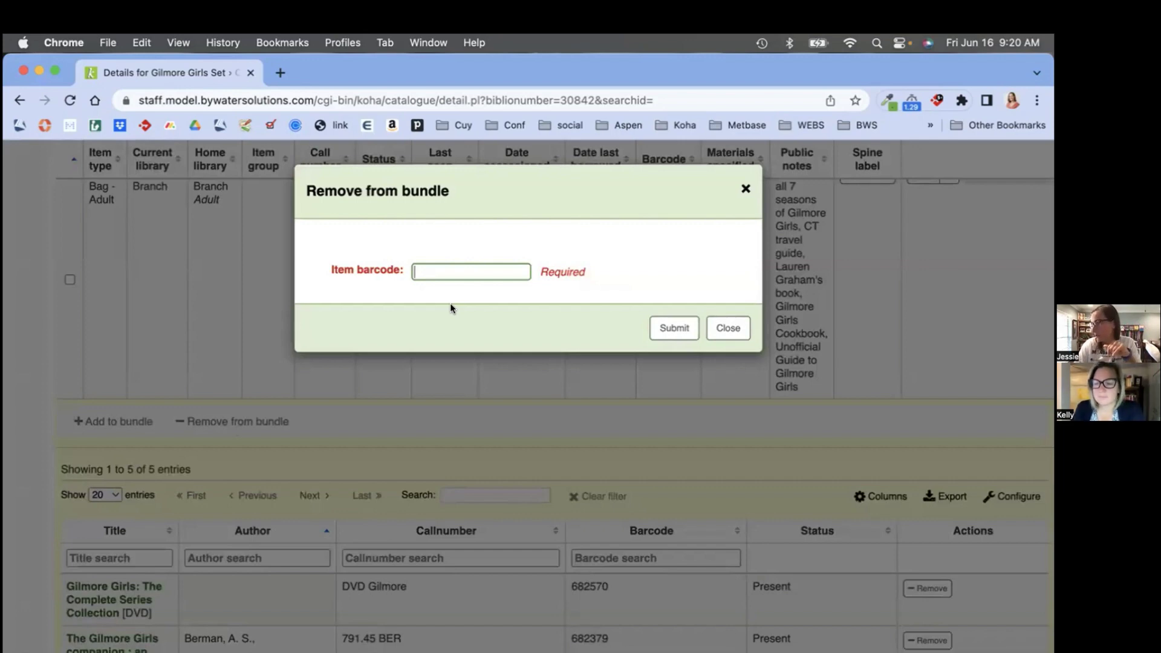
left_click(728, 327)
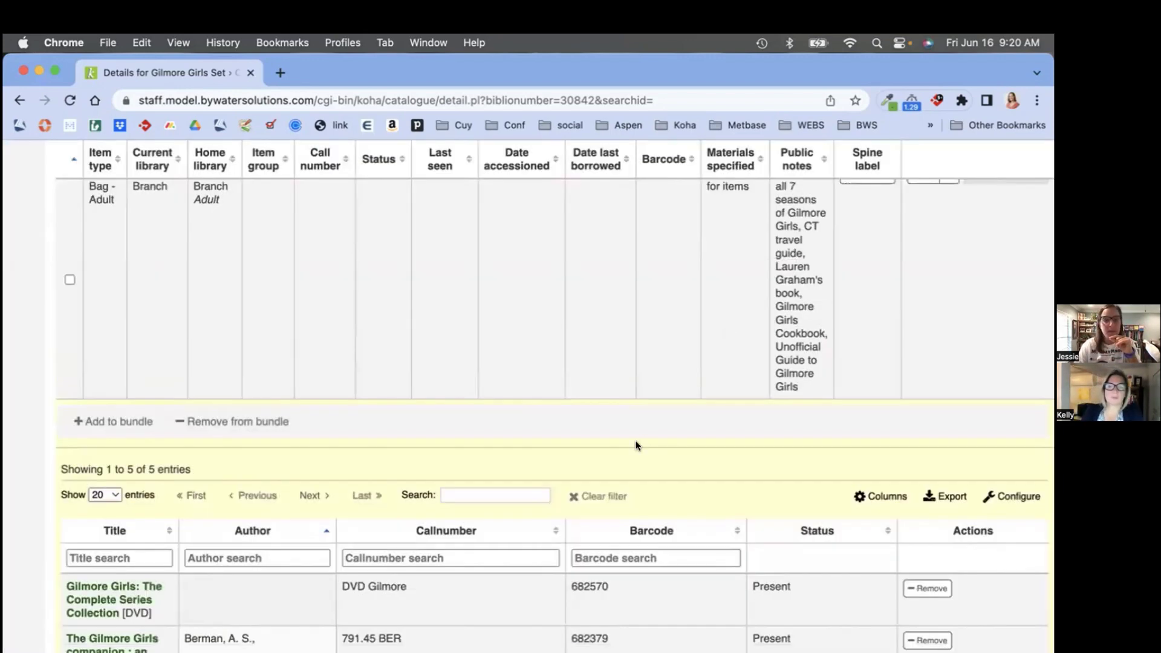
scroll(635, 443, "up", 4)
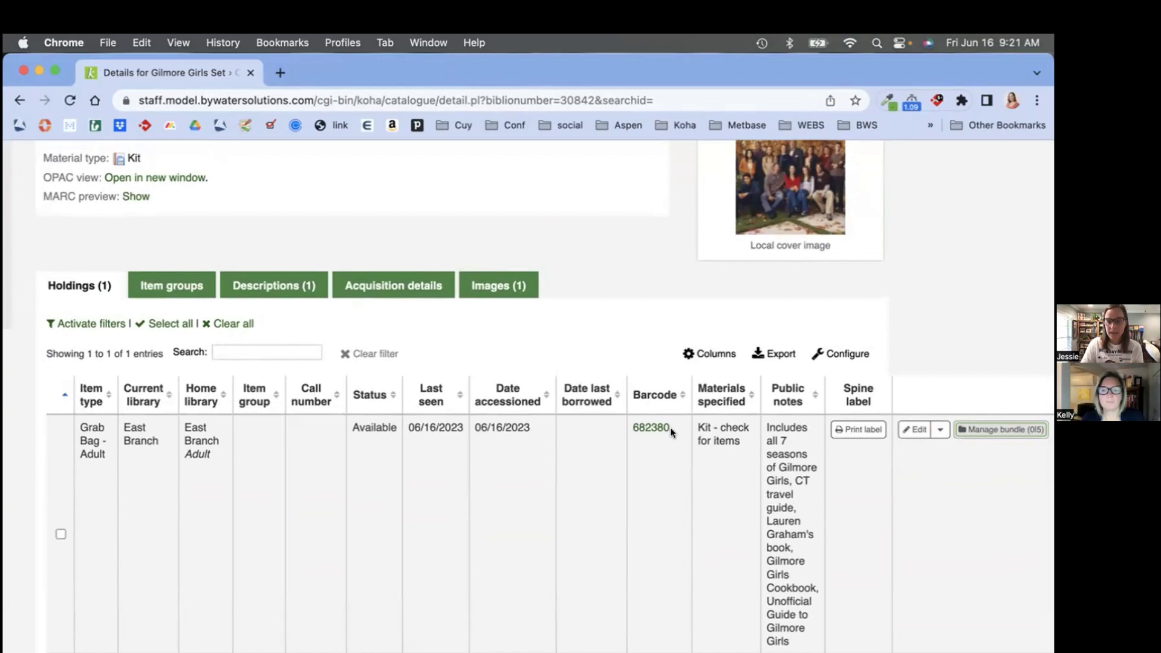
Step: Open the Complete Series DVD's record from the bundle list in a new tab
left_click(996, 430)
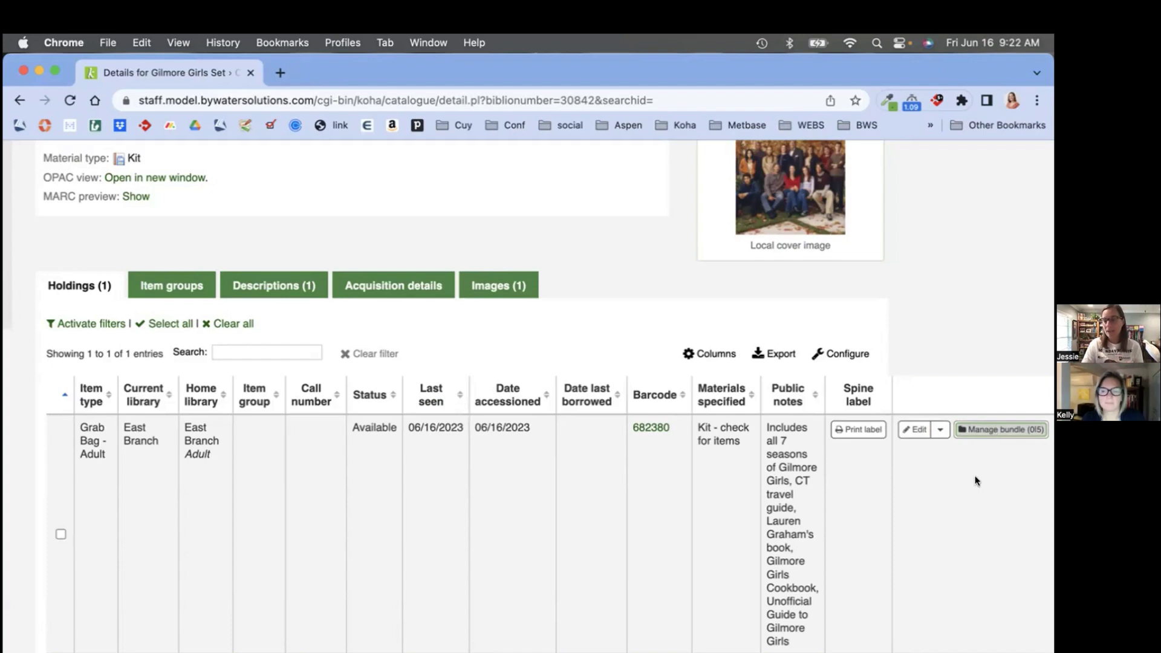
scroll(975, 475, "down", 9)
scroll(974, 475, "down", 1)
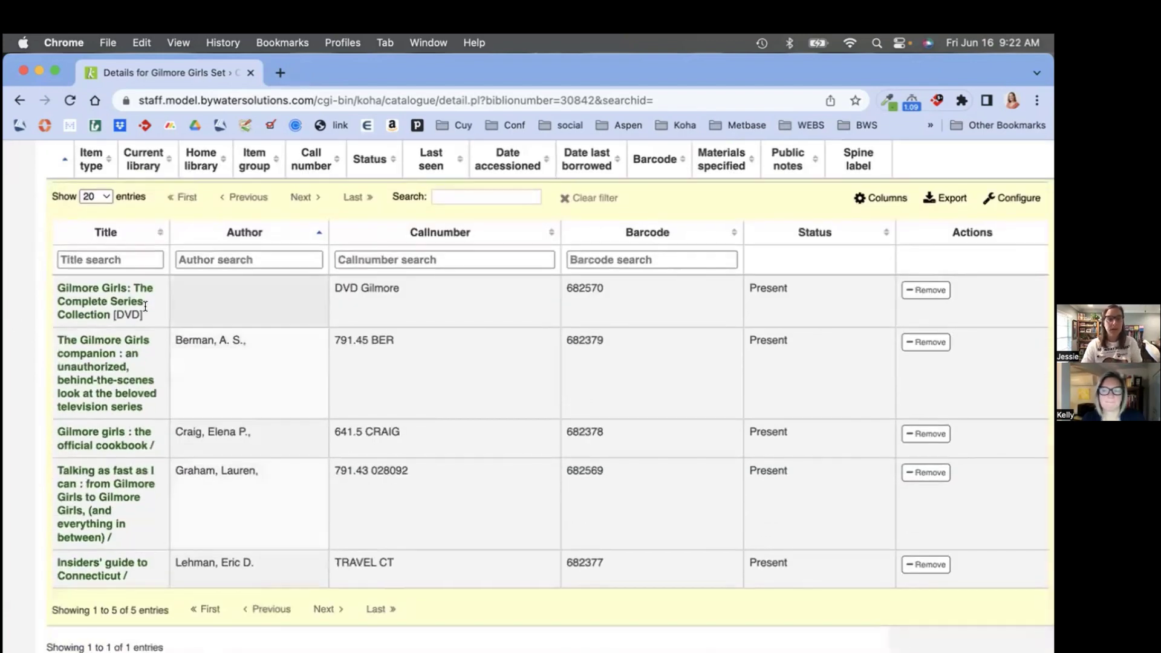
right_click(62, 280)
left_click(92, 288)
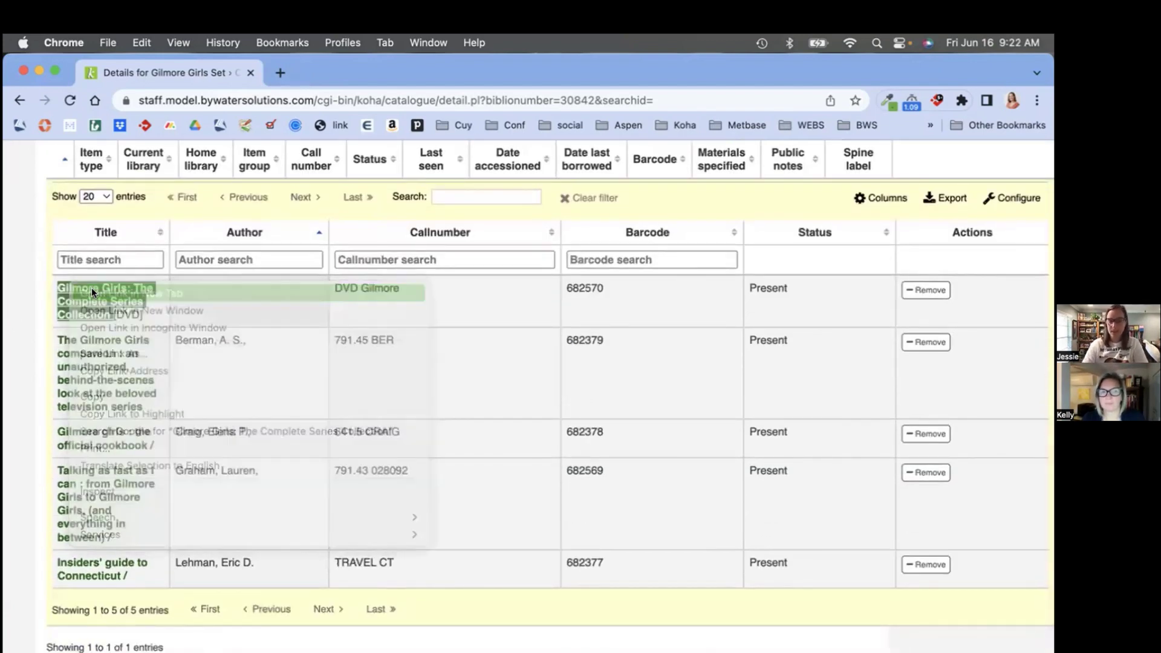
left_click(329, 73)
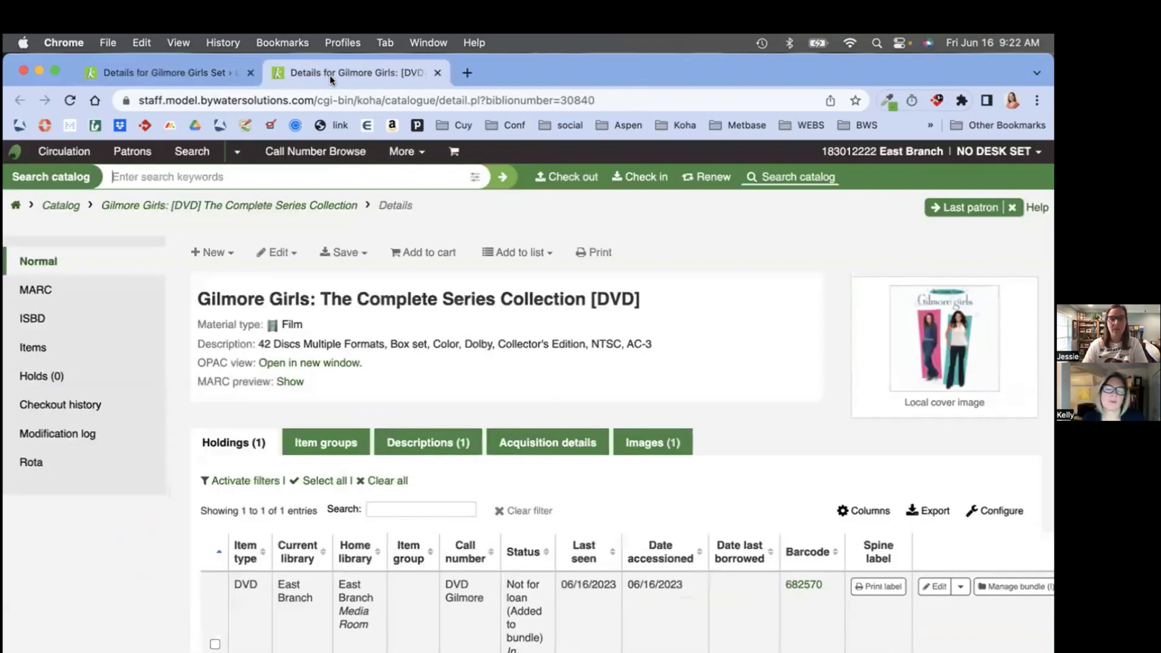
Step: Check the DVD item is Not for loan and in the Gilmore Girls Set bundle
scroll(364, 439, "down", 2)
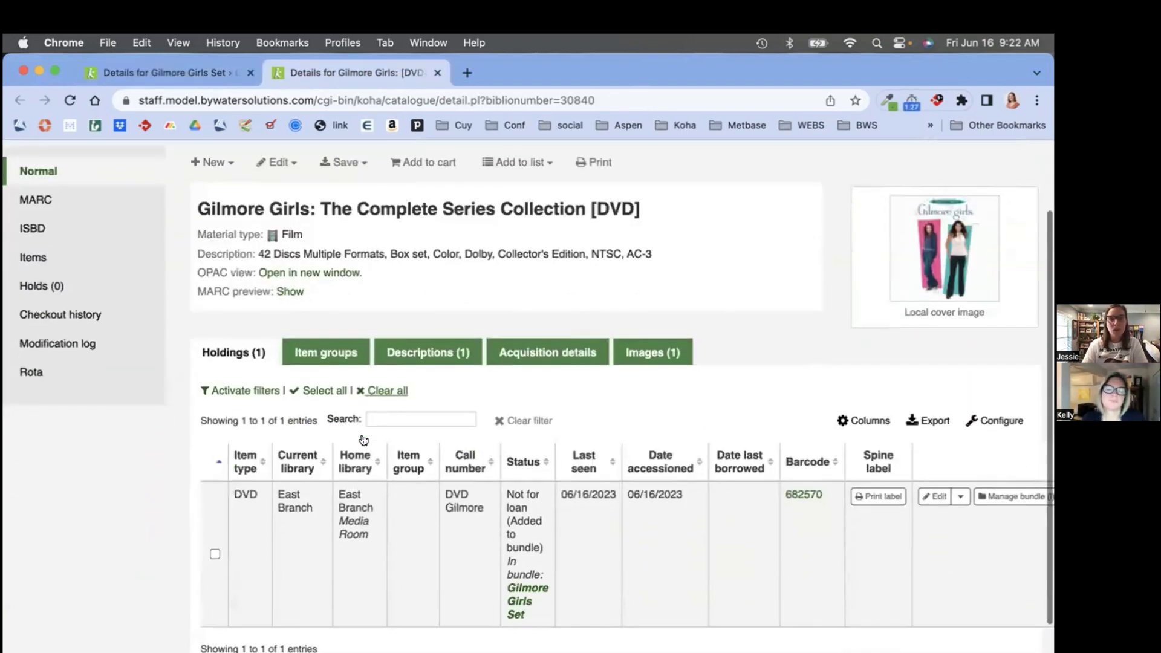
triple_click(196, 209)
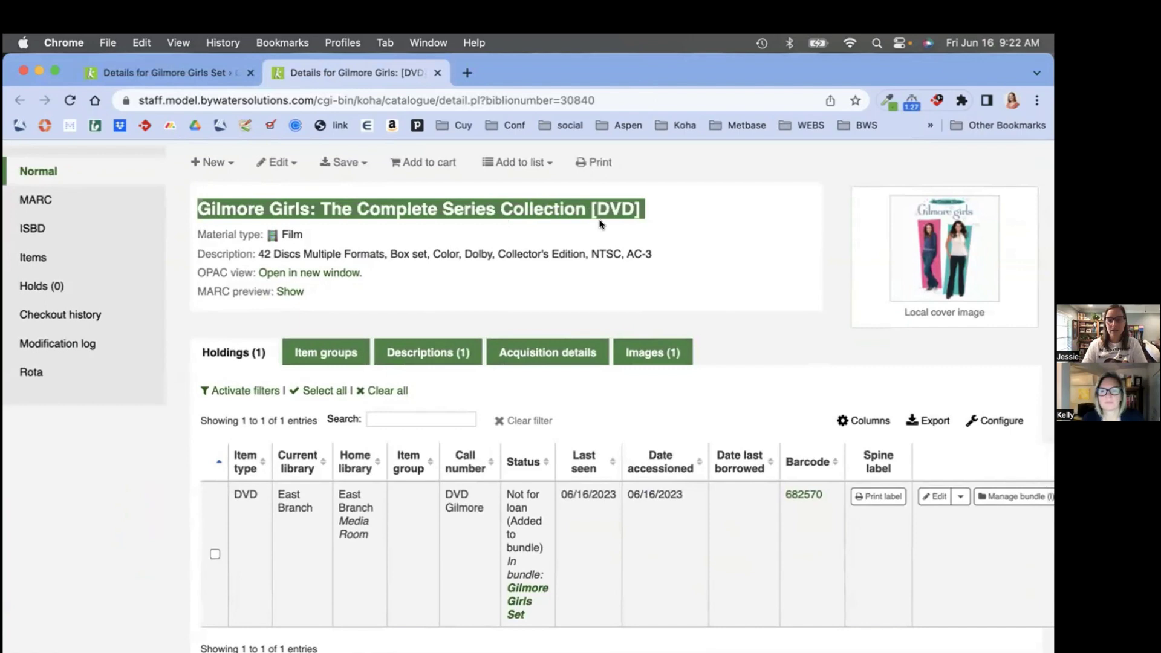
left_click_drag(507, 496, 533, 507)
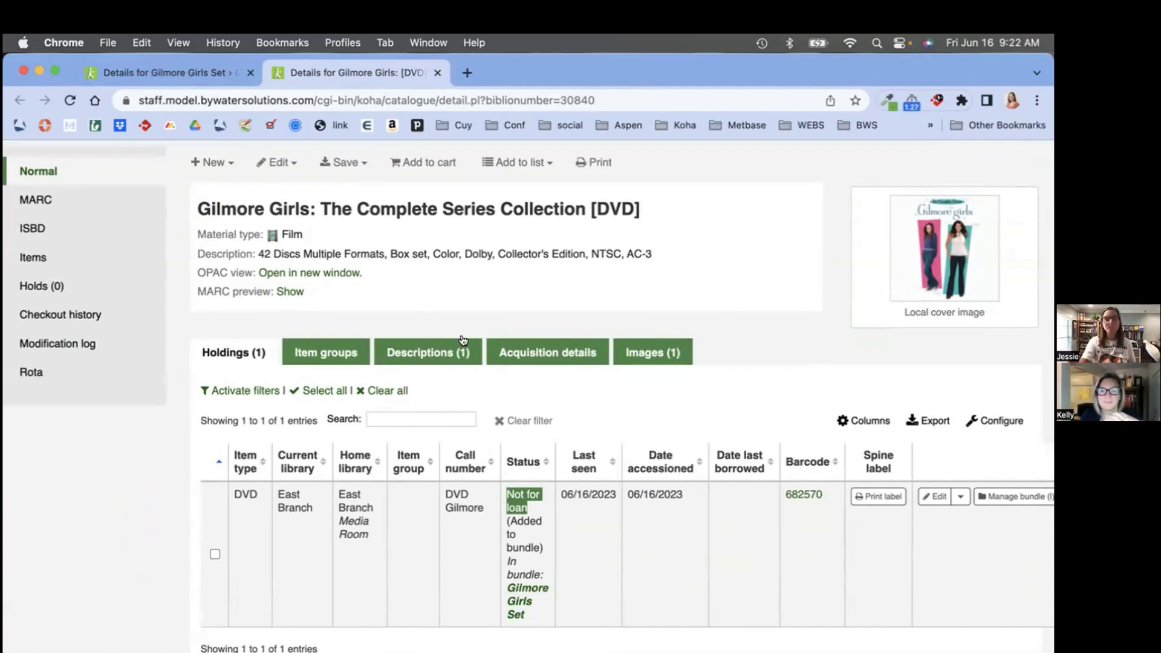
scroll(677, 411, "up", 1)
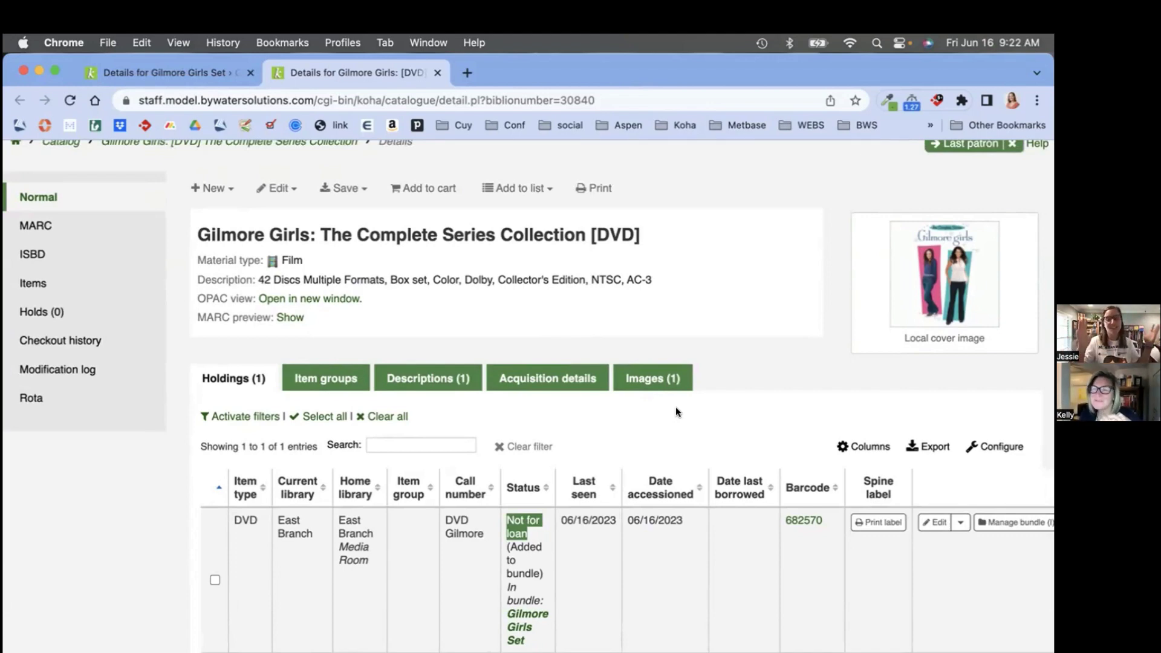
Step: Return to the Gilmore Girls Set record, then go to the staff home page
left_click(180, 71)
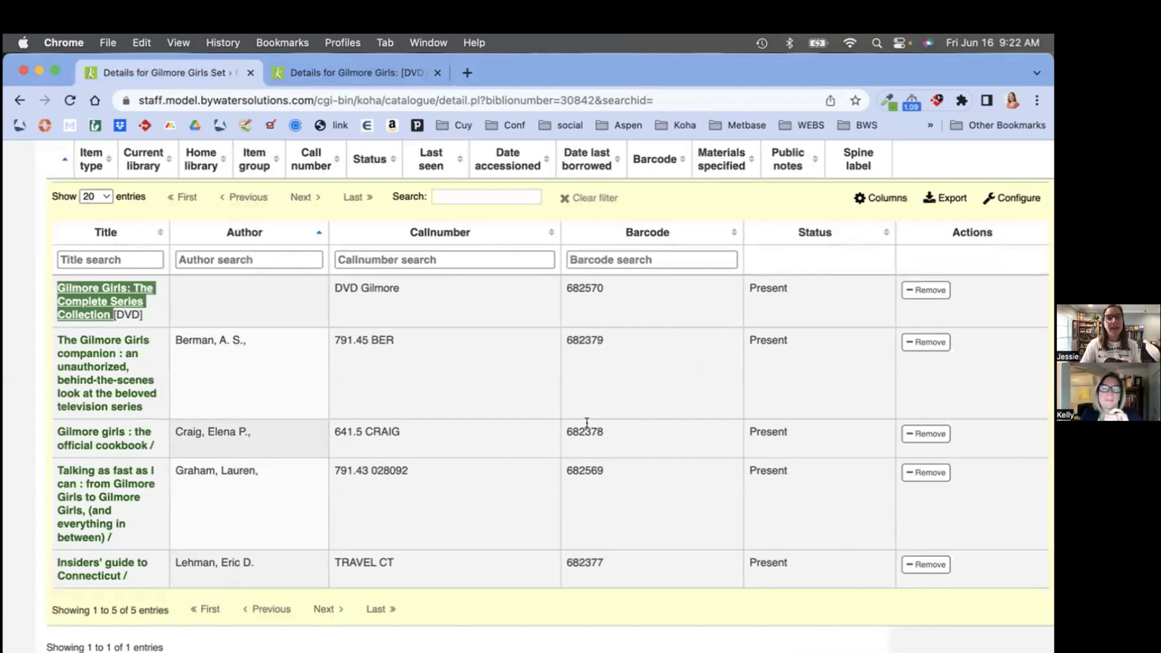
scroll(586, 422, "up", 10)
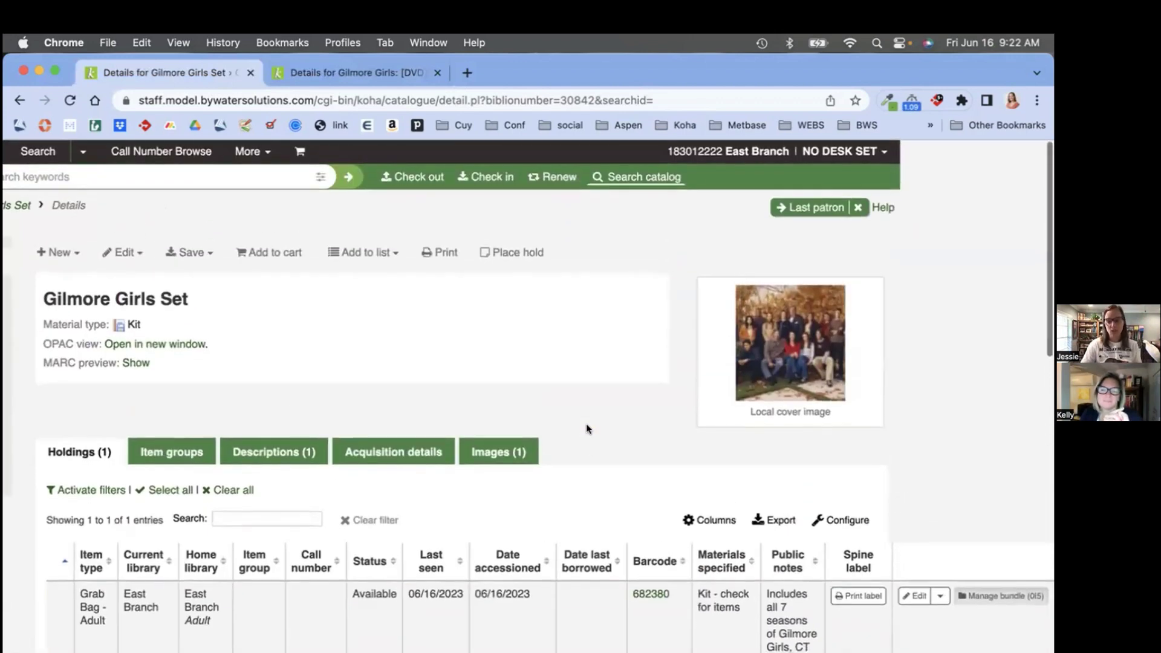
scroll(586, 423, "down", 1)
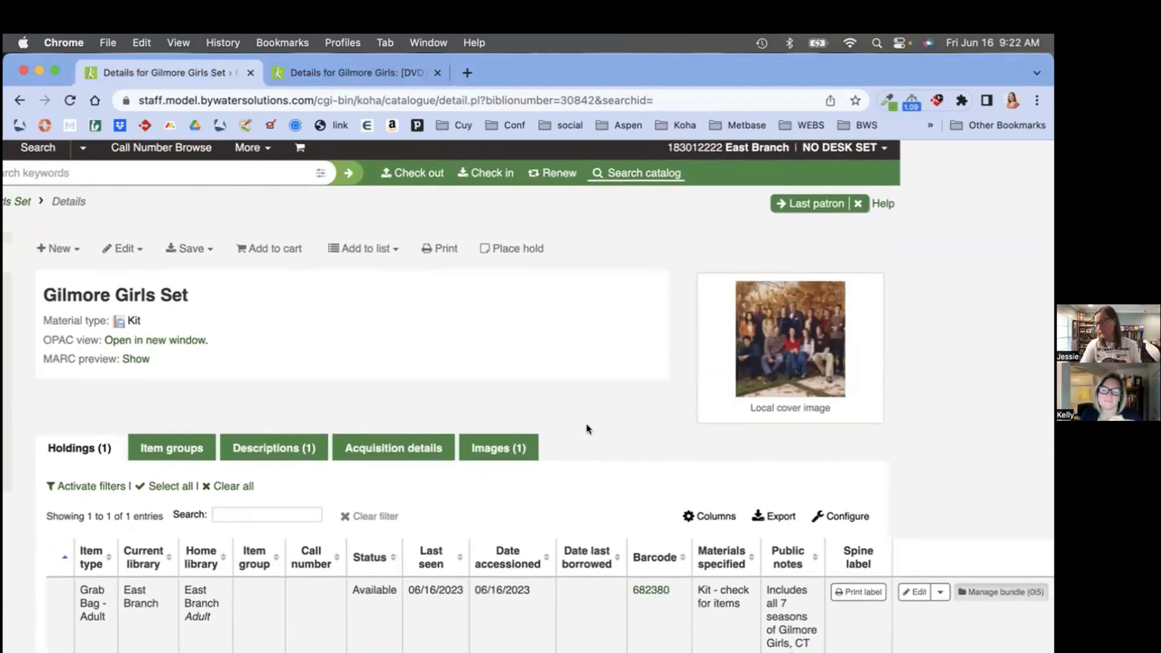
scroll(585, 423, "left", 10)
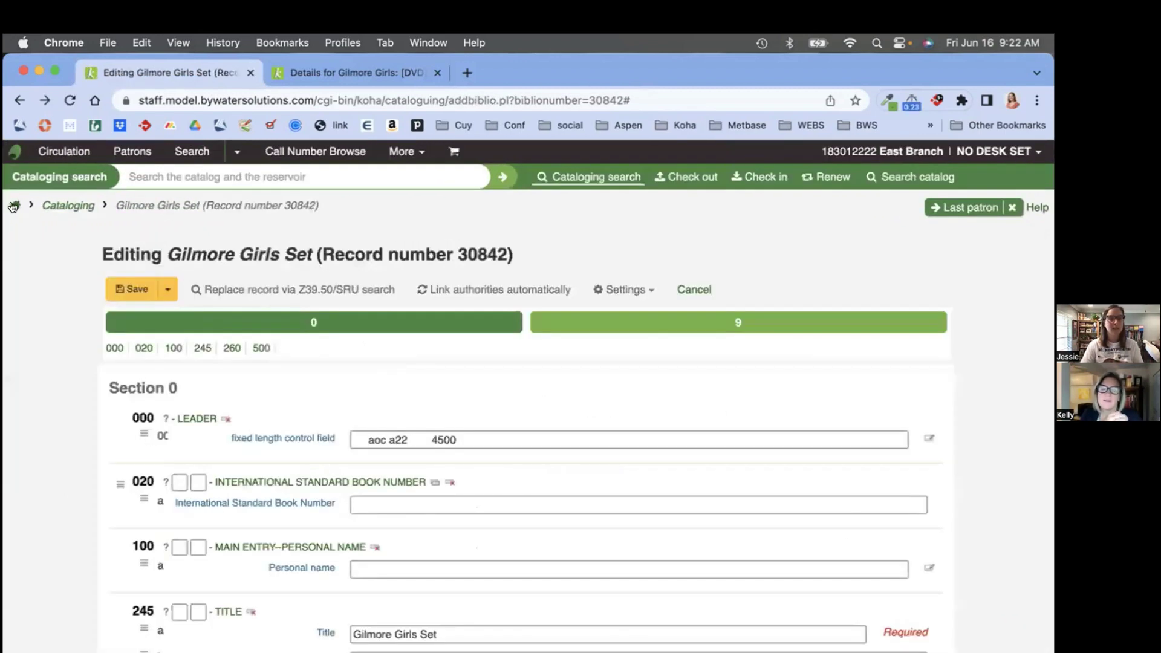
left_click(15, 205)
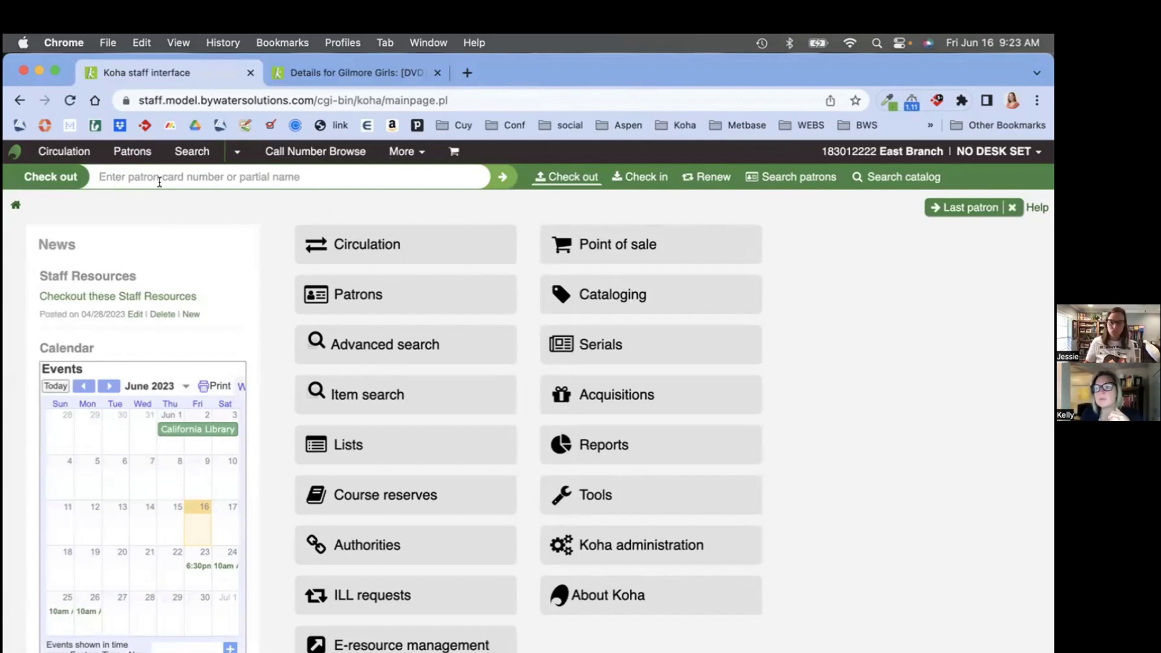
left_click(645, 546)
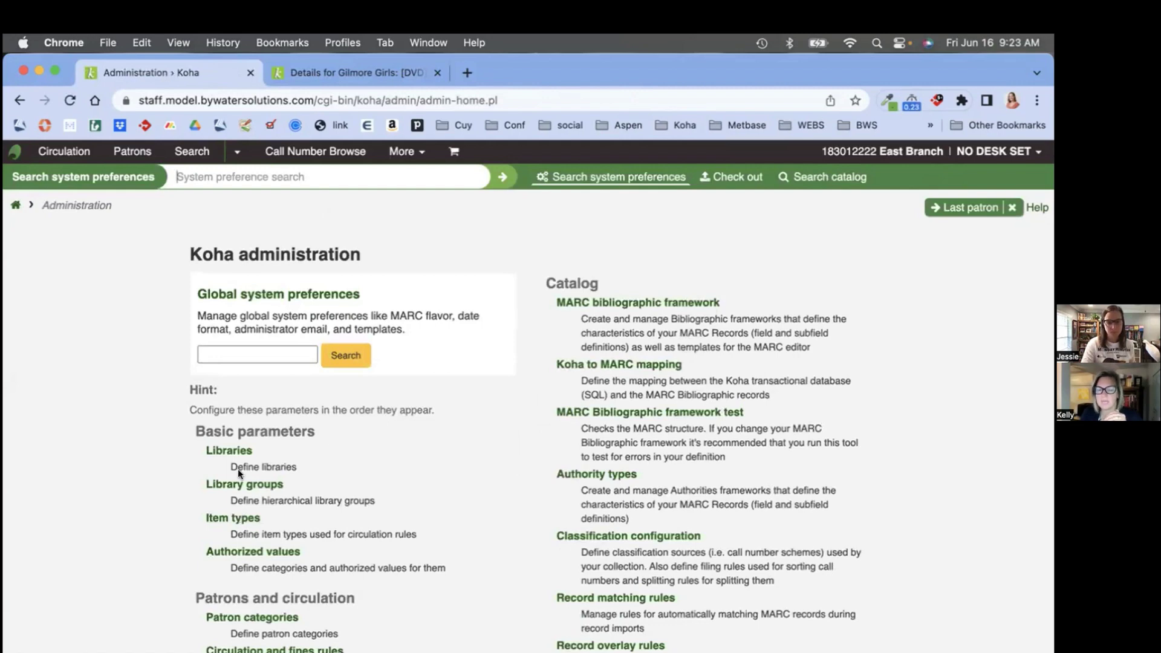
left_click(249, 648)
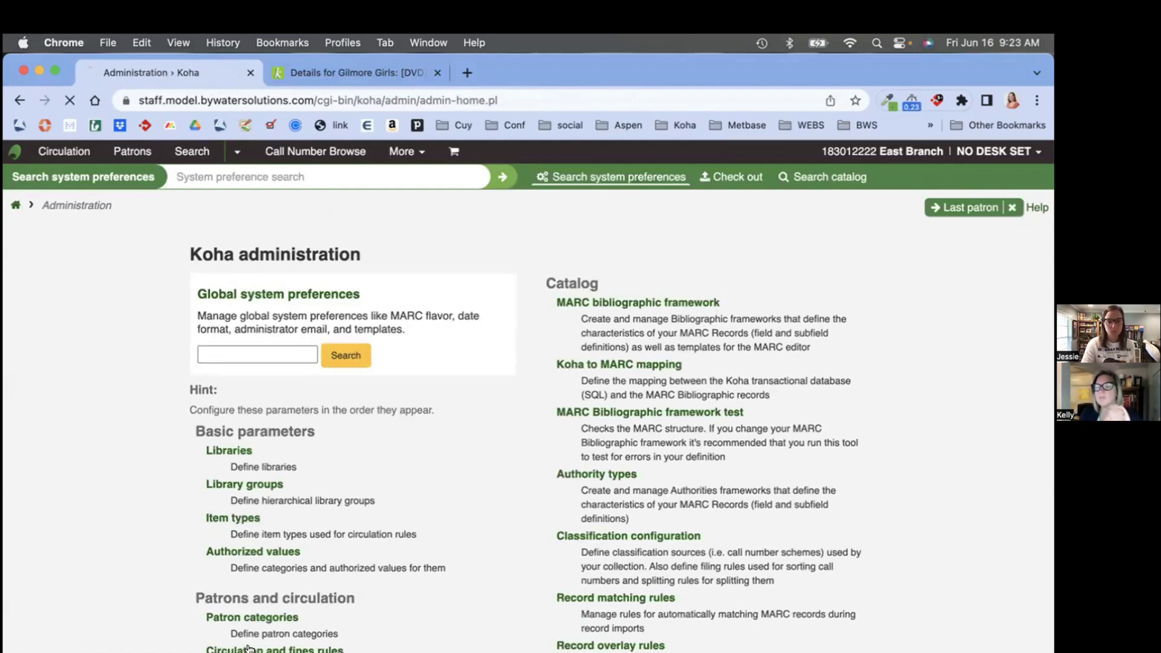
scroll(248, 648, "down", 5)
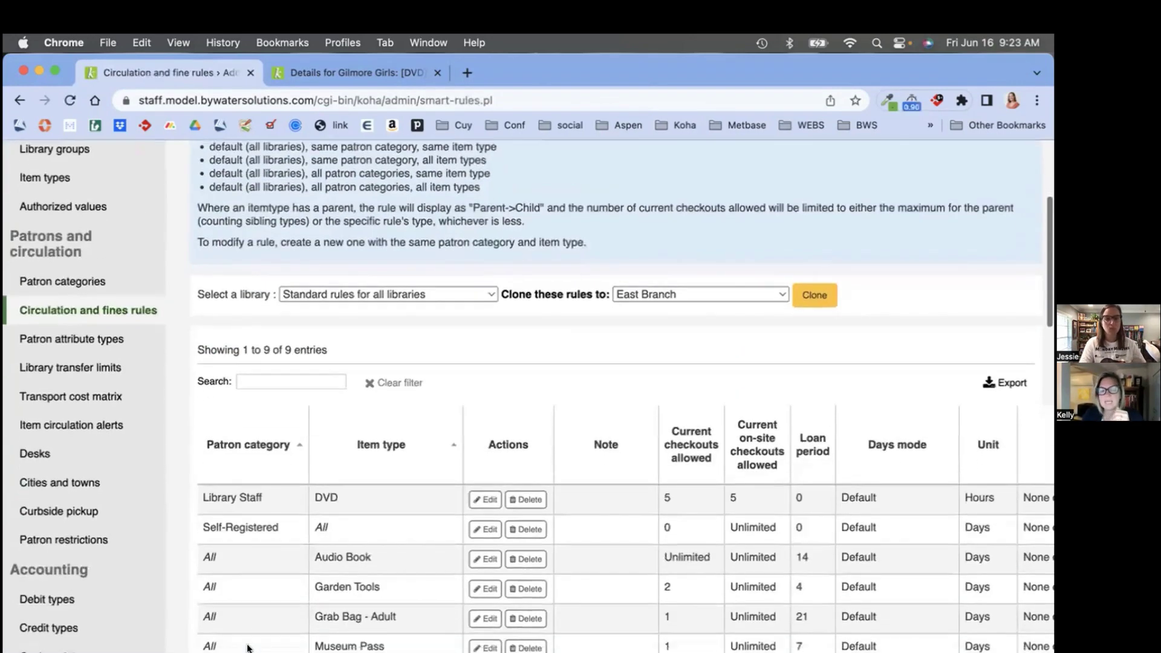
scroll(248, 648, "down", 3)
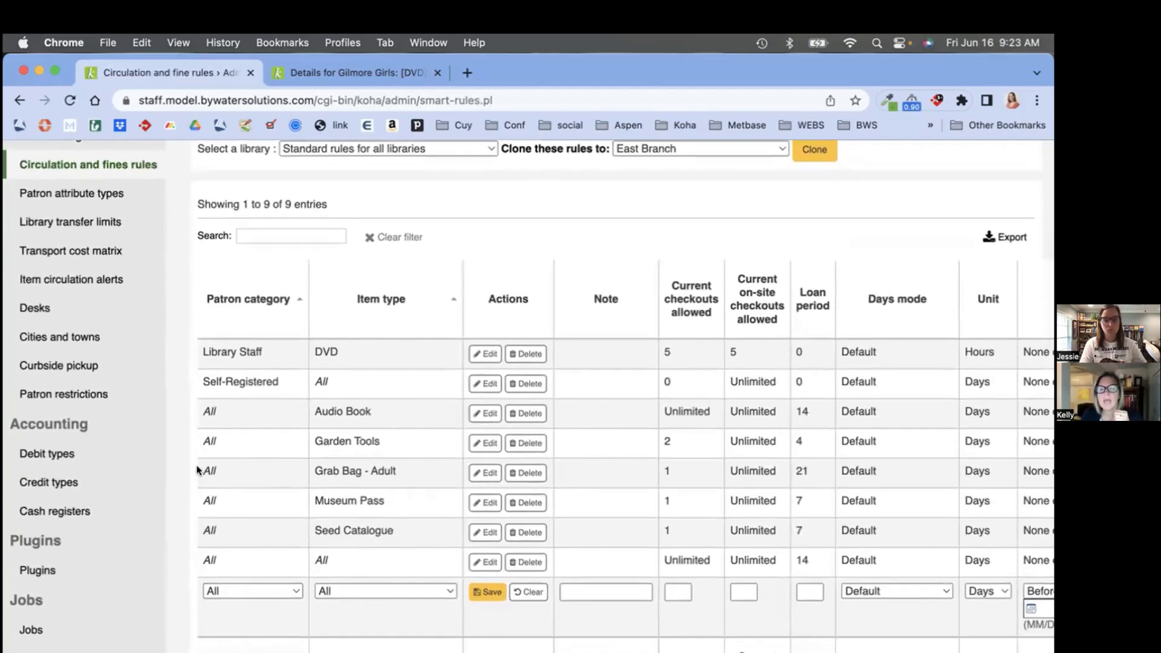
left_click_drag(197, 470, 418, 471)
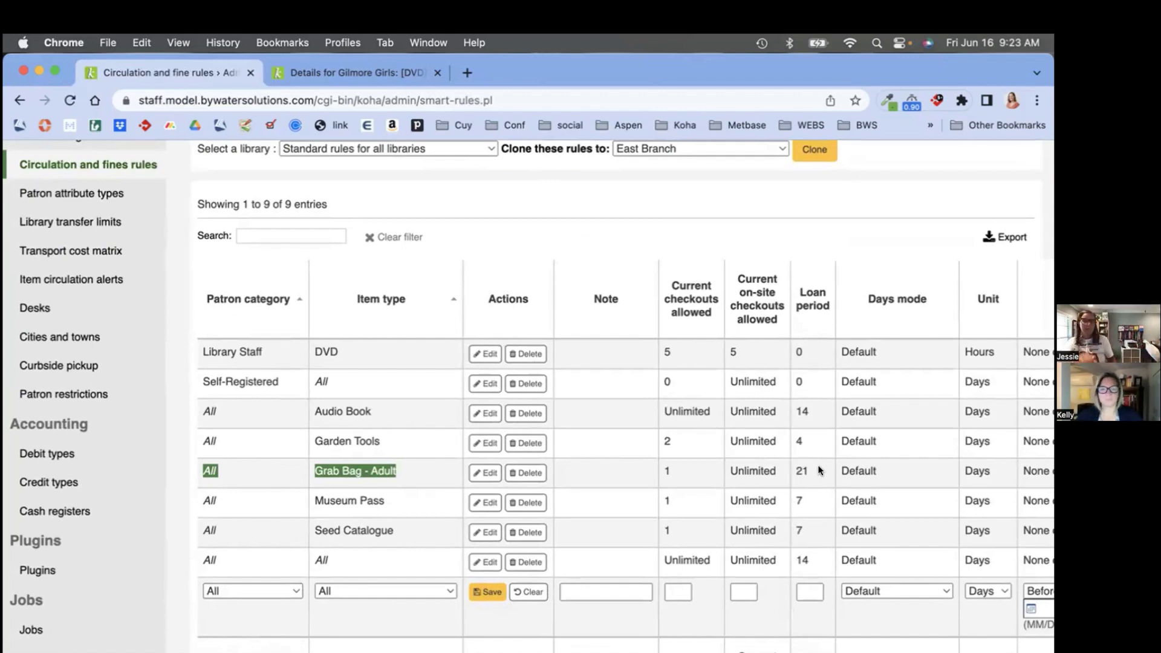
scroll(819, 470, "up", 10)
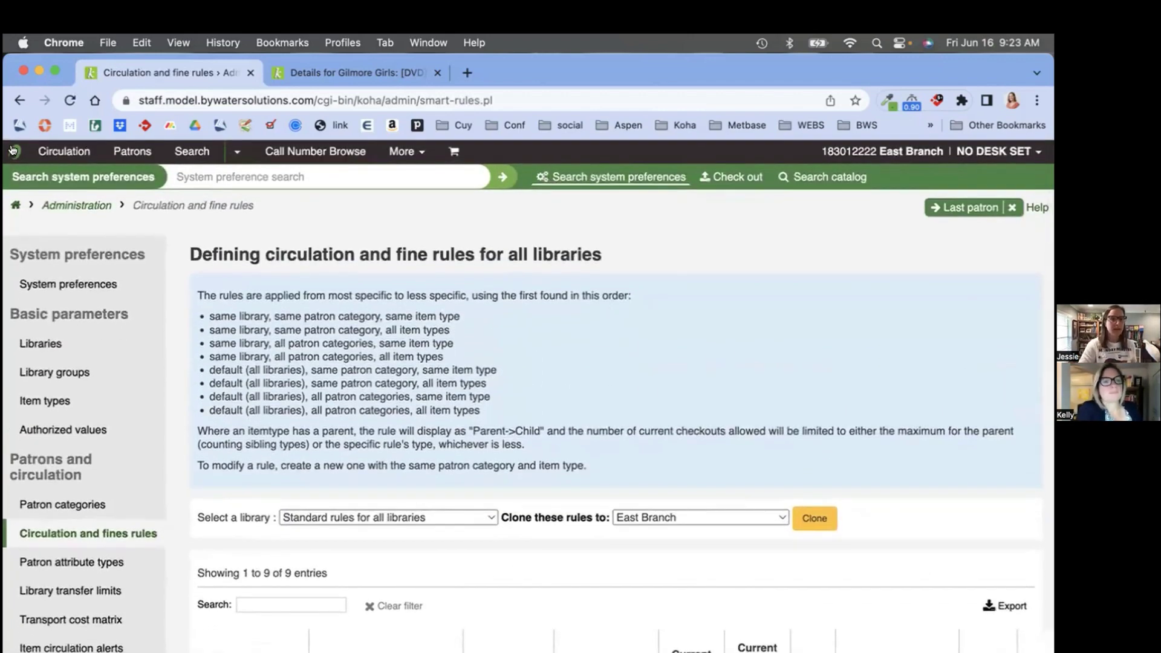
left_click(12, 149)
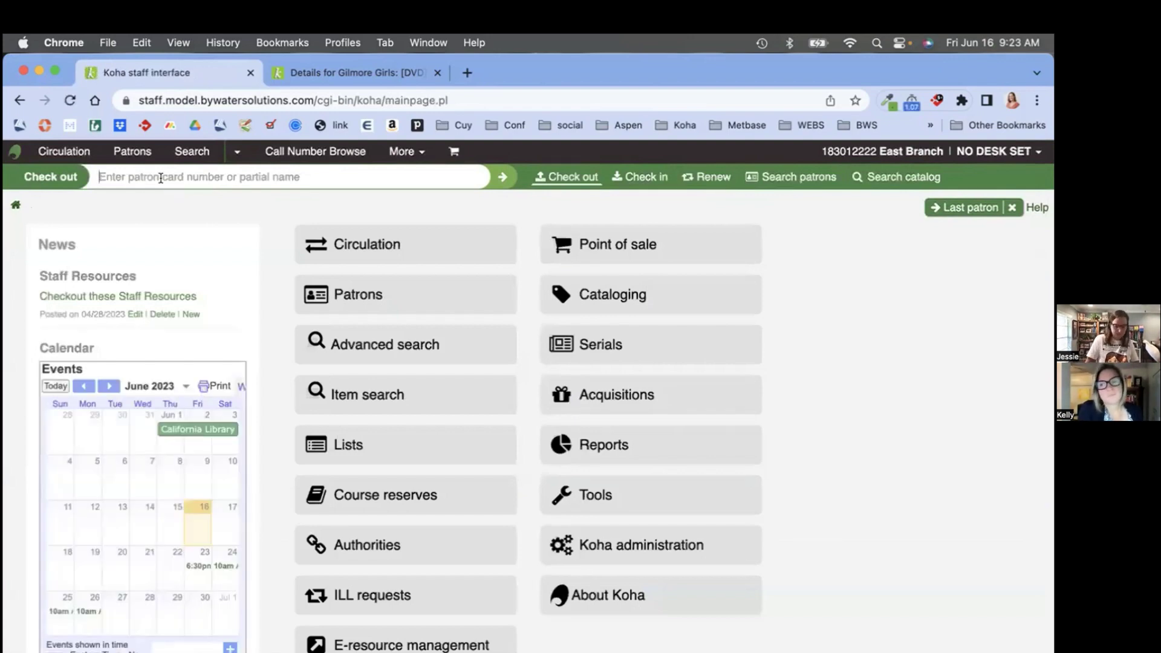
Step: Select the library-staff patron and enter kit barcode 682380 for checkout
type("kell")
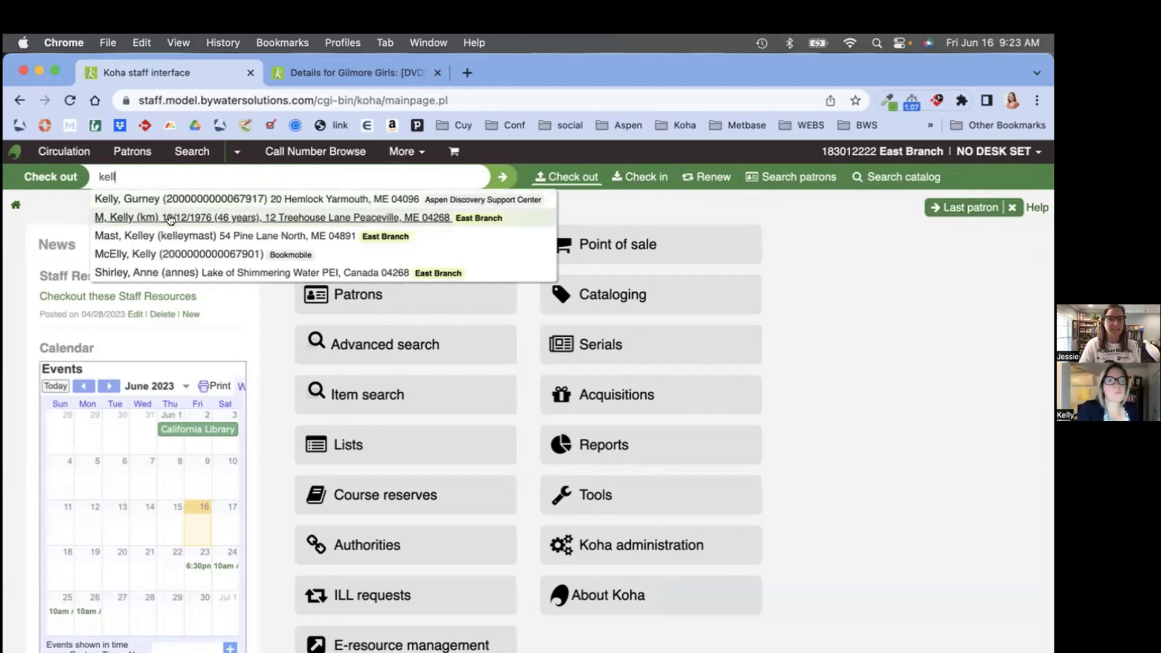
left_click(171, 219)
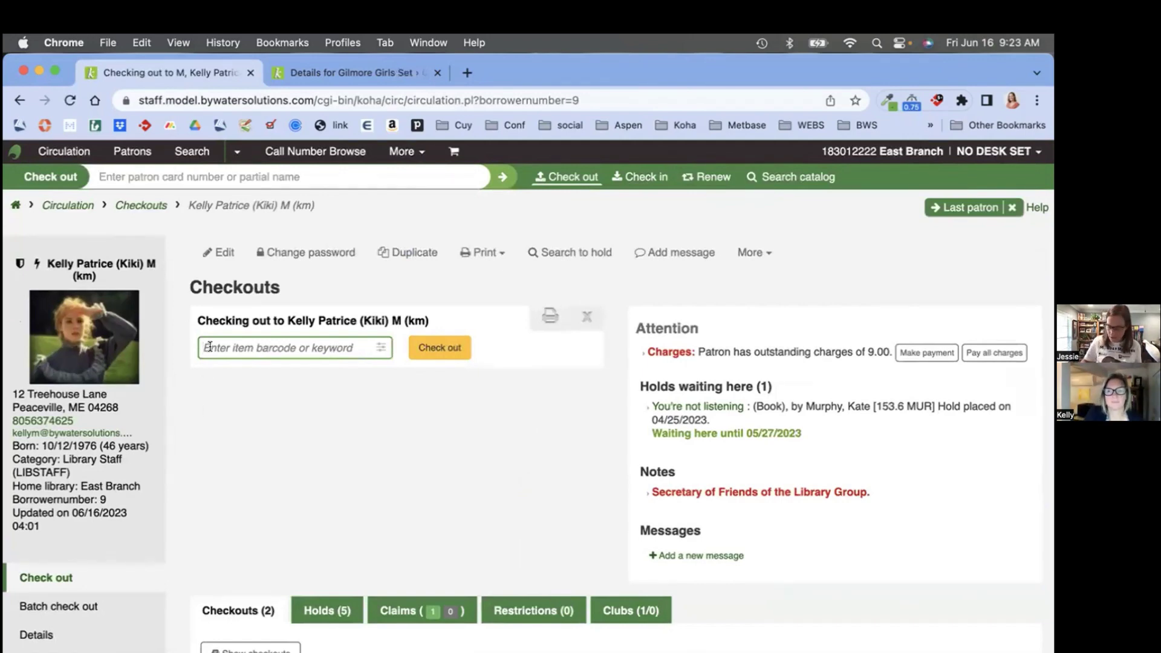
type("6823")
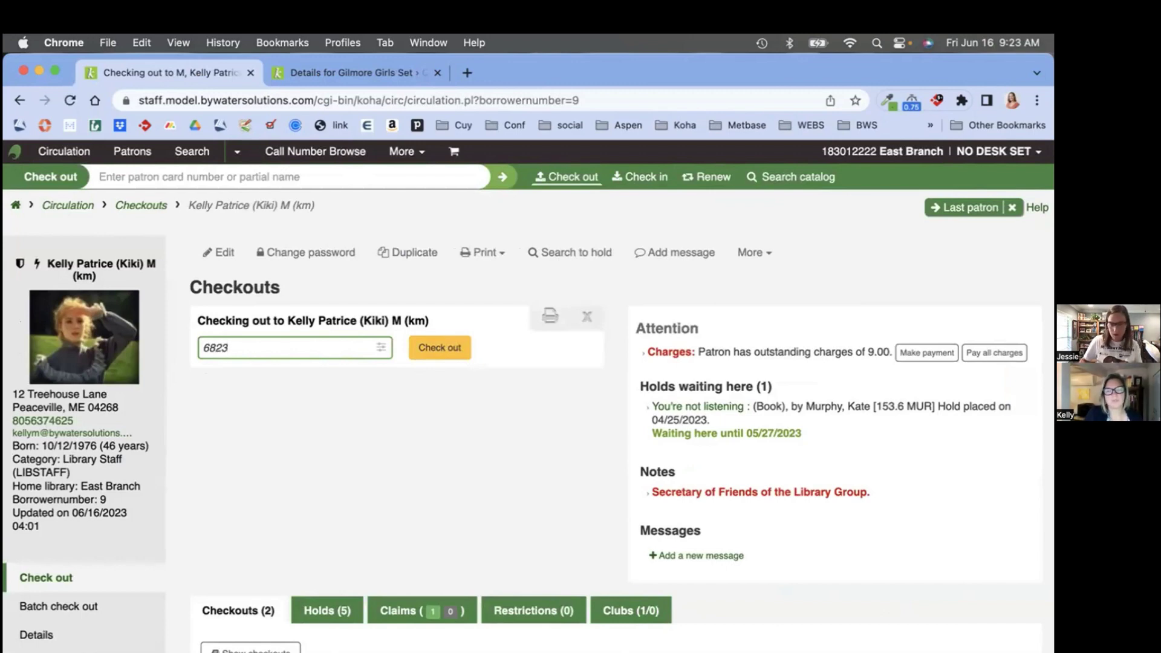
type("80")
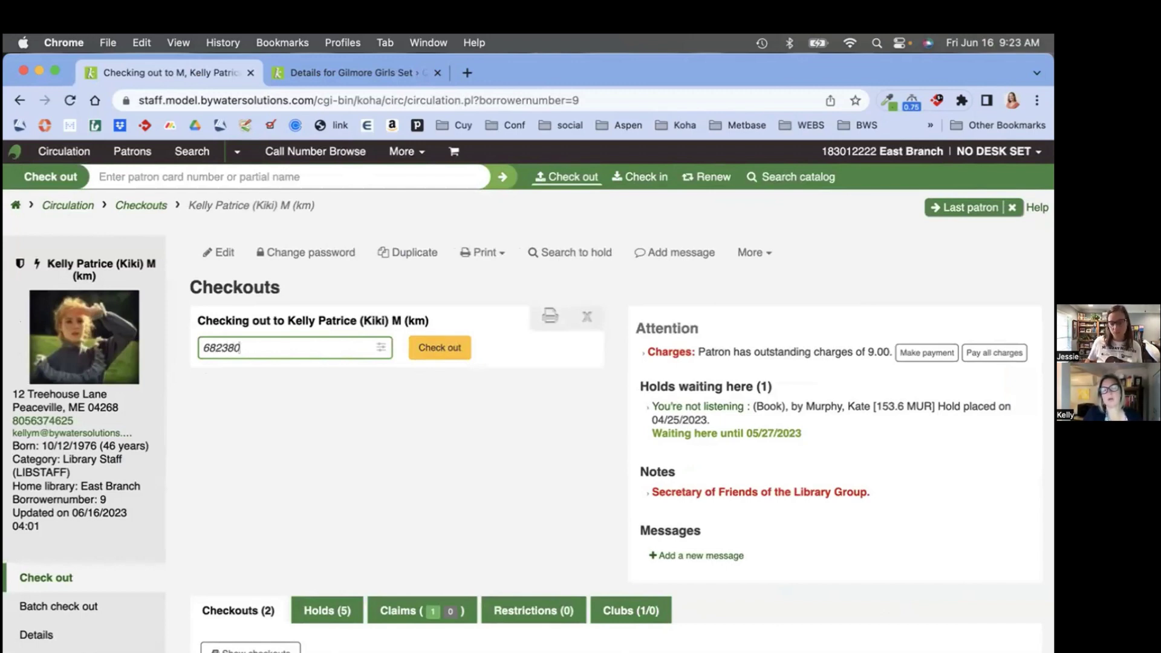
key("Return")
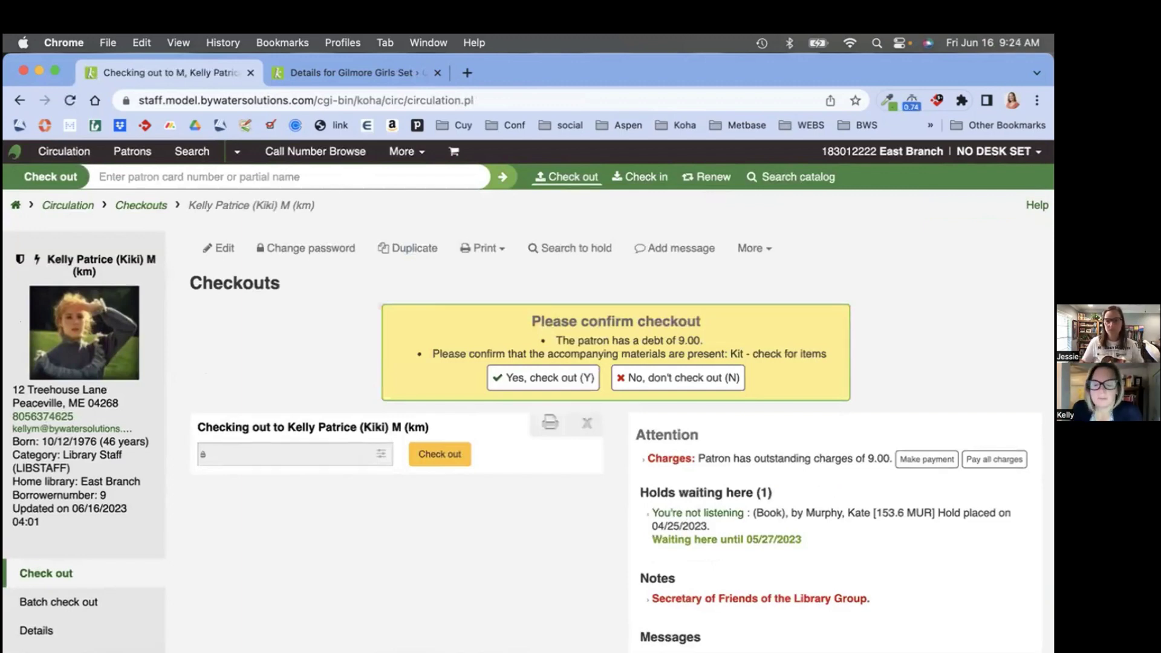
Step: Confirm checkout of 682380 despite warnings and review its entry, due 07/07/2023
left_click(516, 378)
scroll(322, 444, "down", 6)
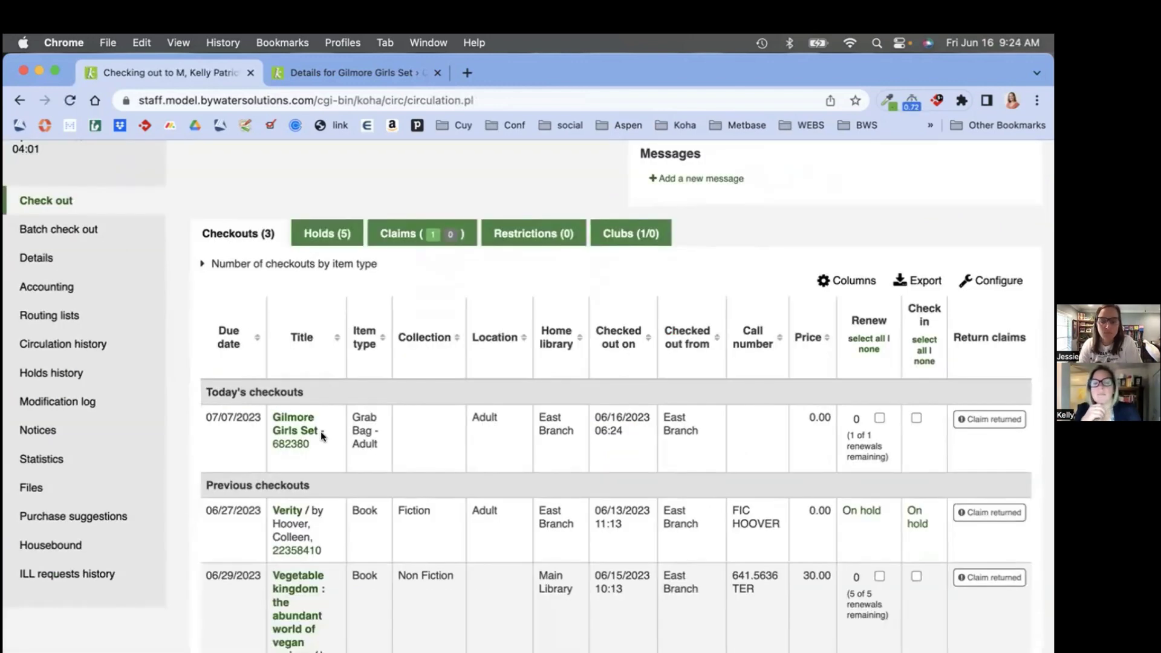
left_click_drag(322, 444, 271, 415)
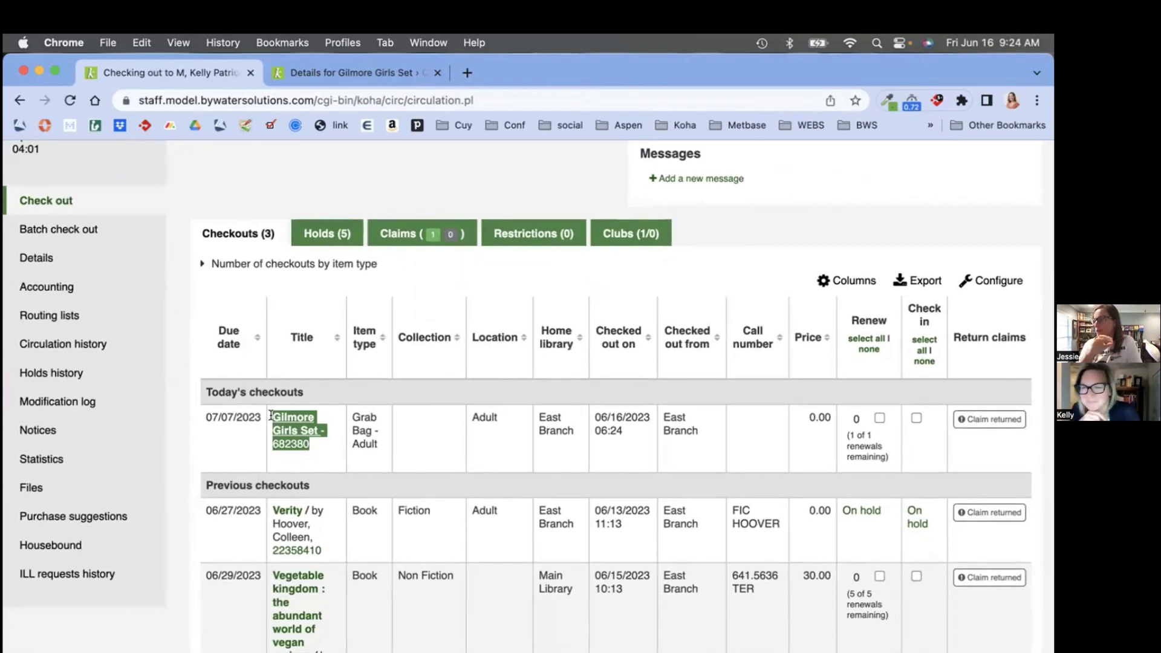
scroll(270, 416, "up", 10)
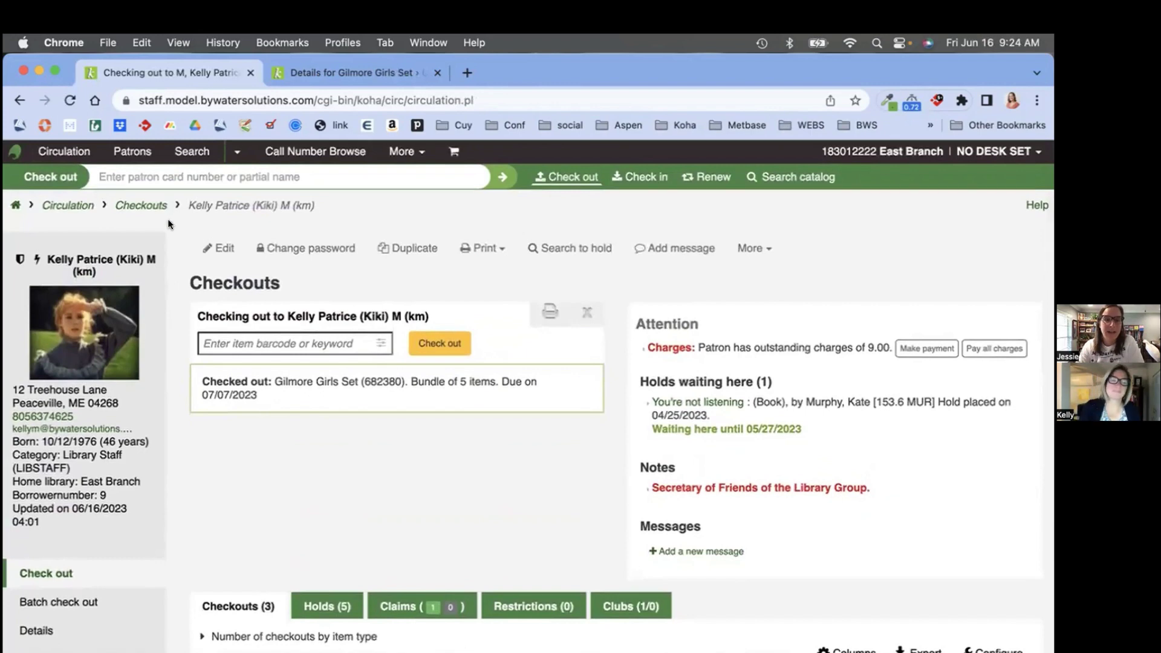
Step: Check in barcode 682380 from the header Check in bar
left_click(645, 178)
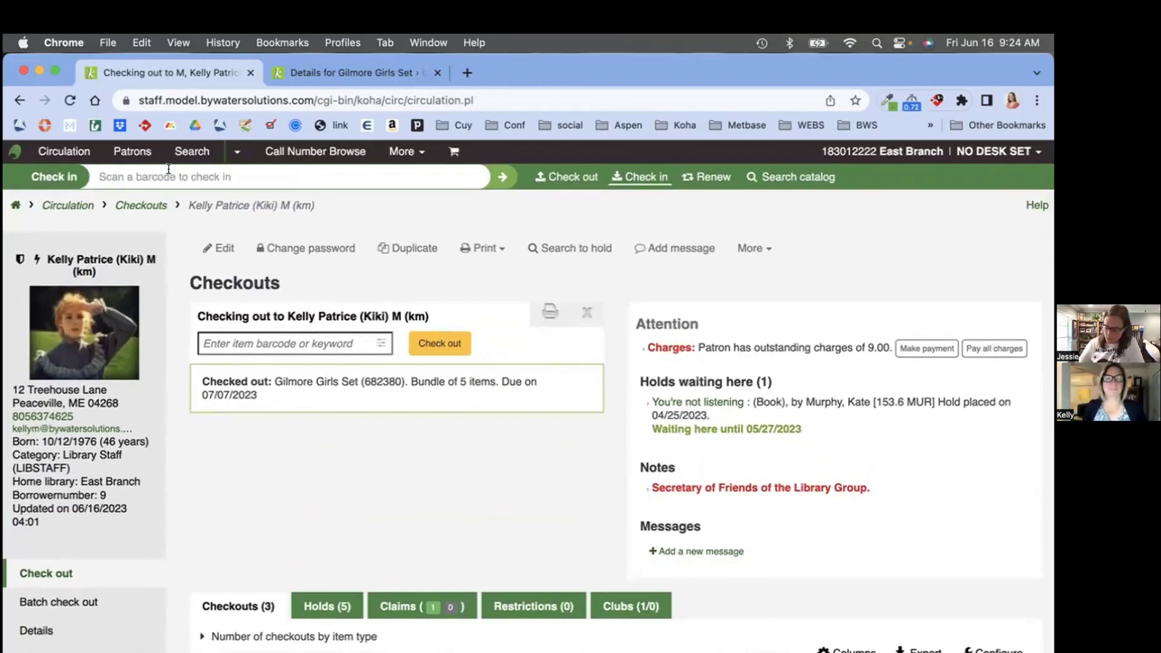
type("68")
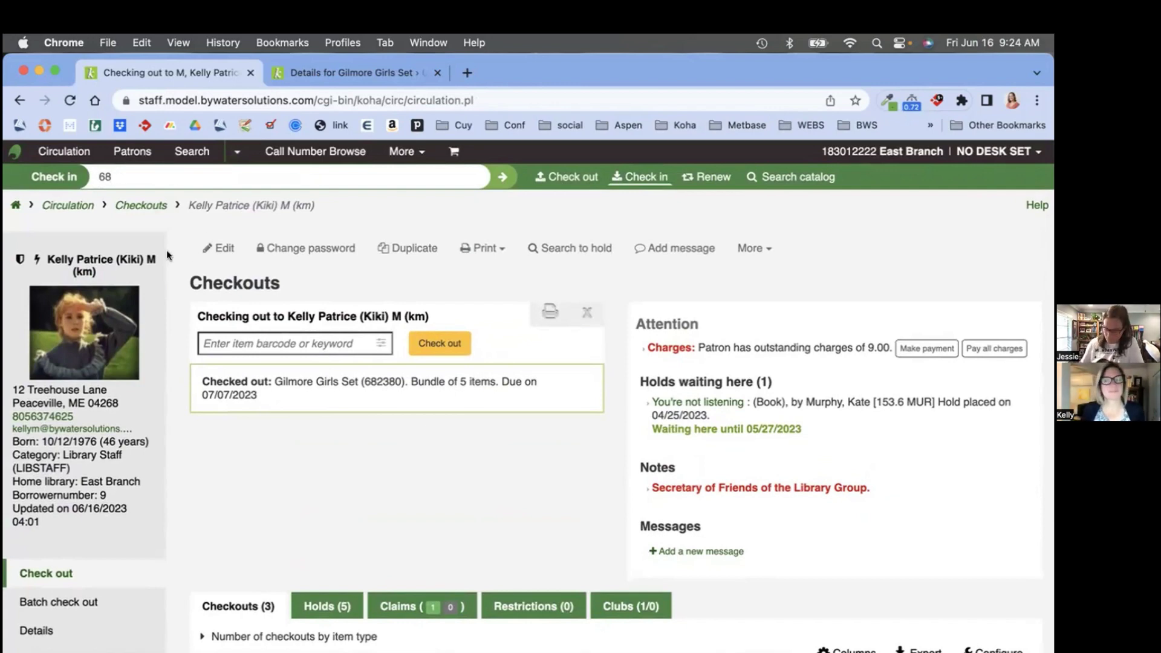
type("2380")
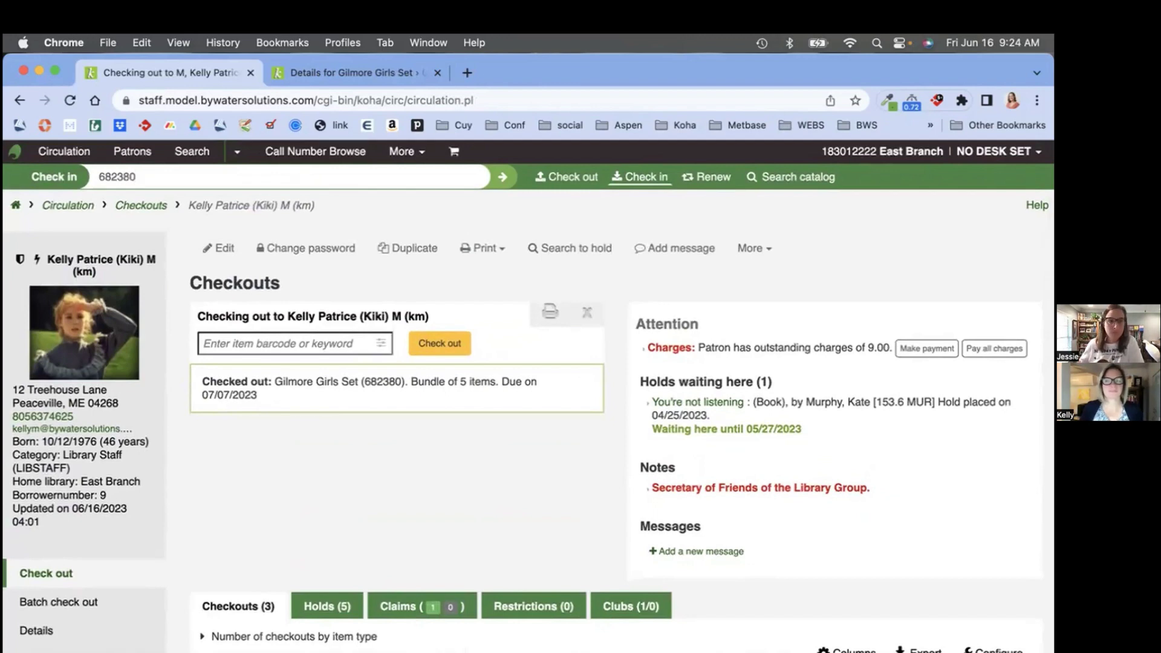
key("Return")
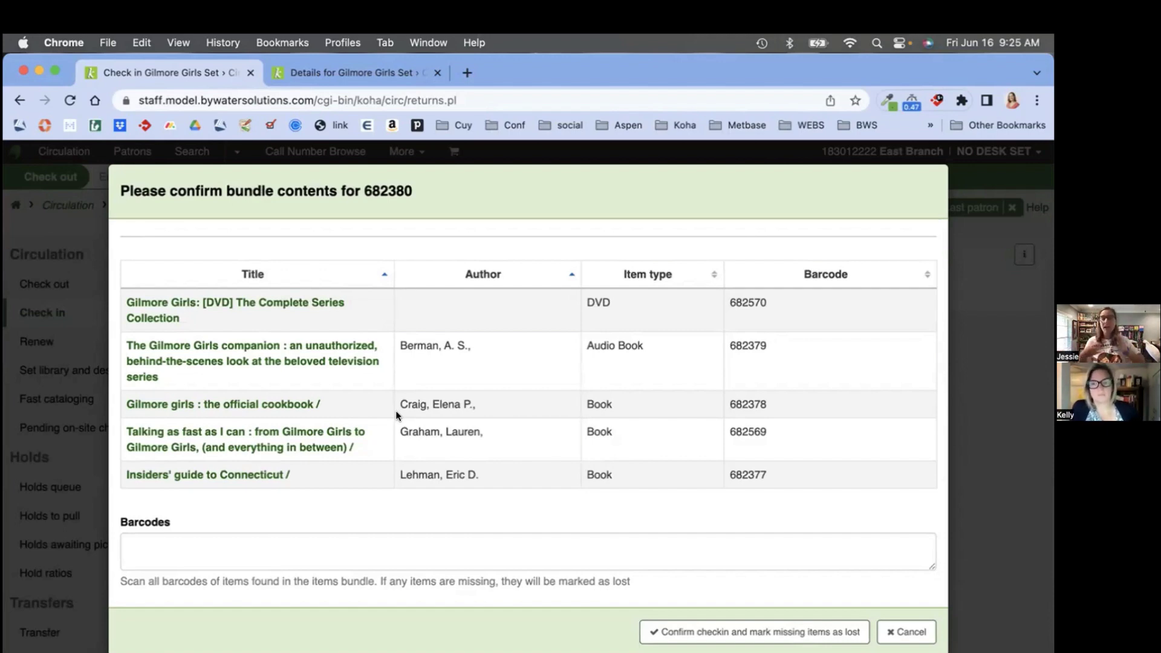
Step: Scan bundle barcodes 682570, 682379 and 682569 into the Barcodes box
left_click(212, 553)
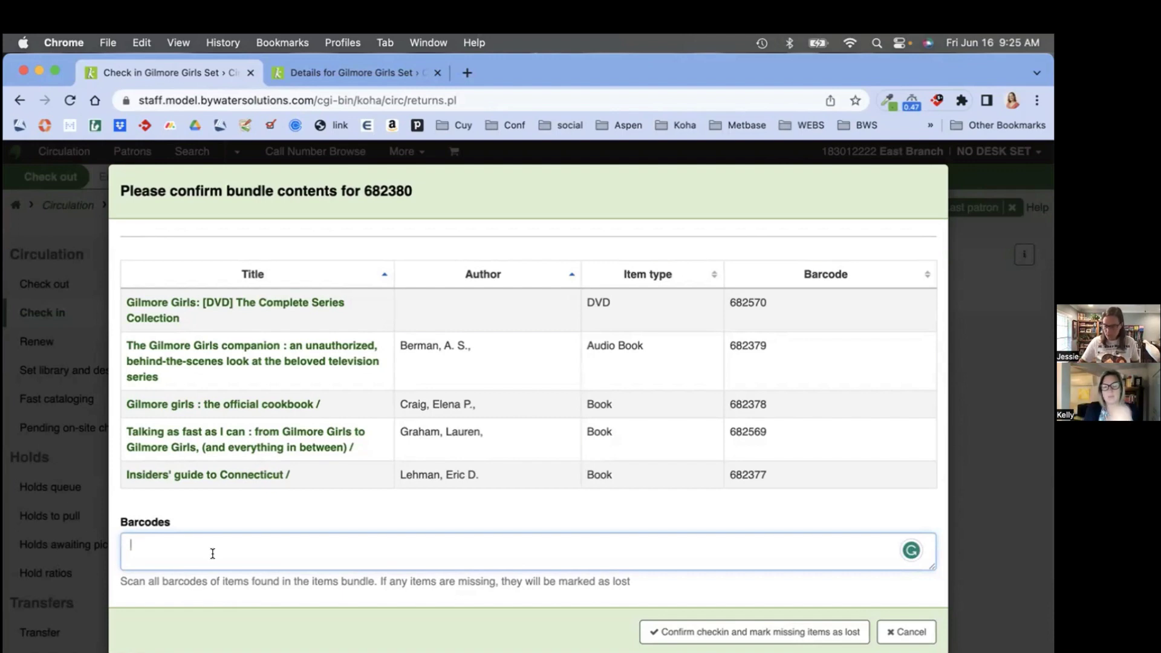
type("68")
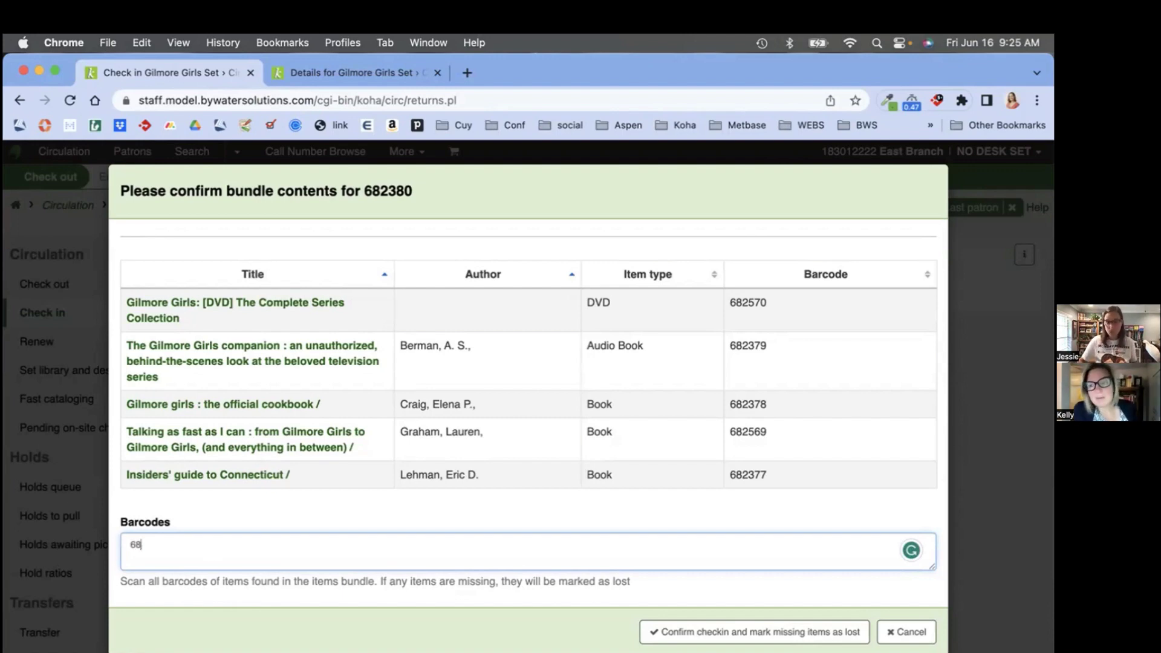
type("2")
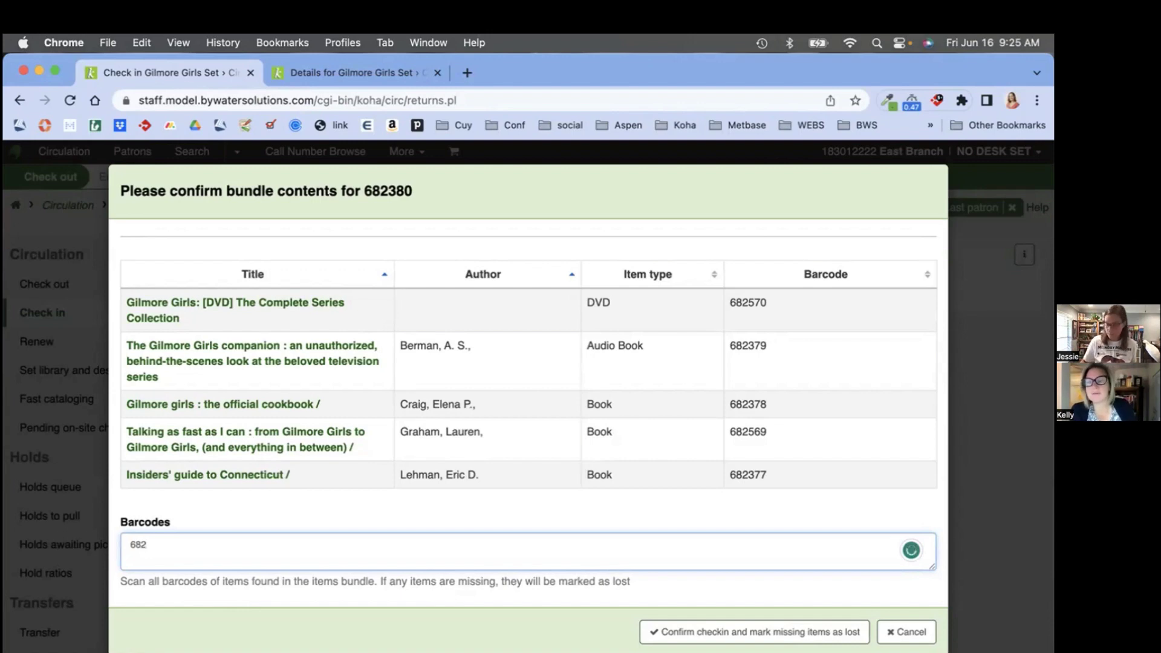
type("570")
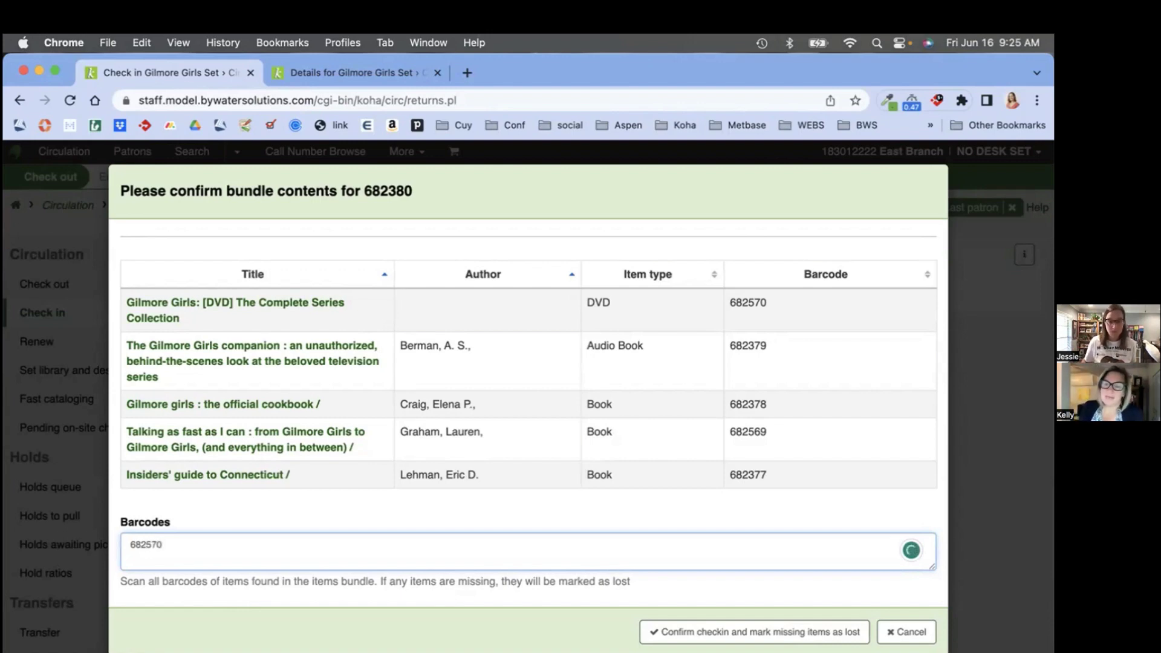
key("Return")
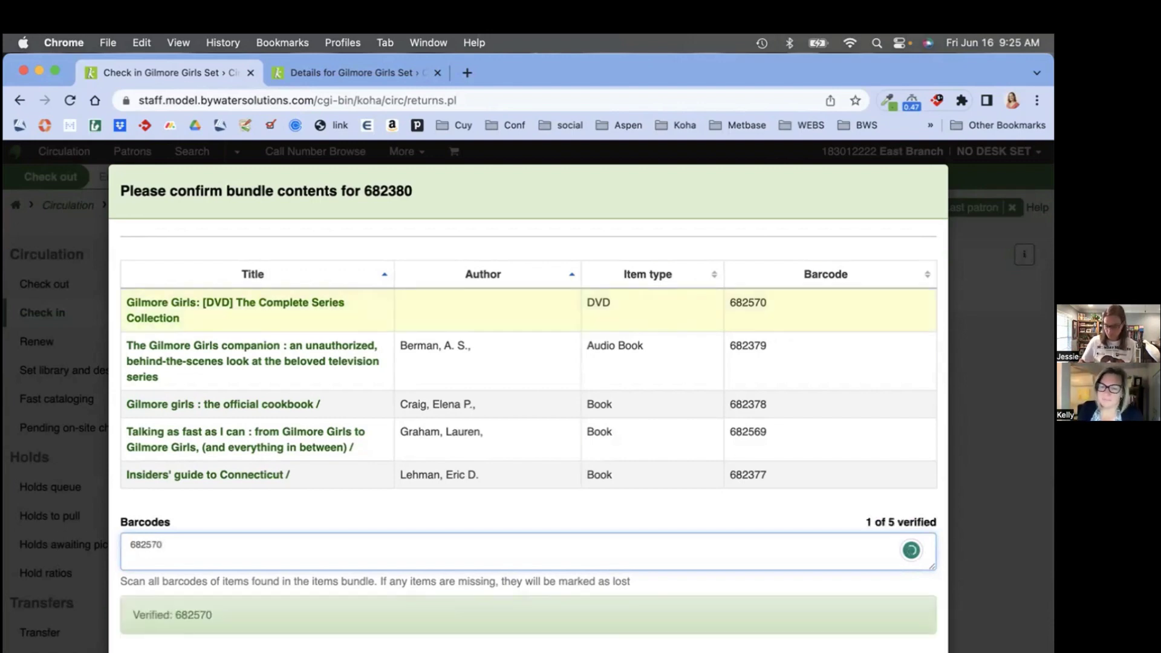
type("682")
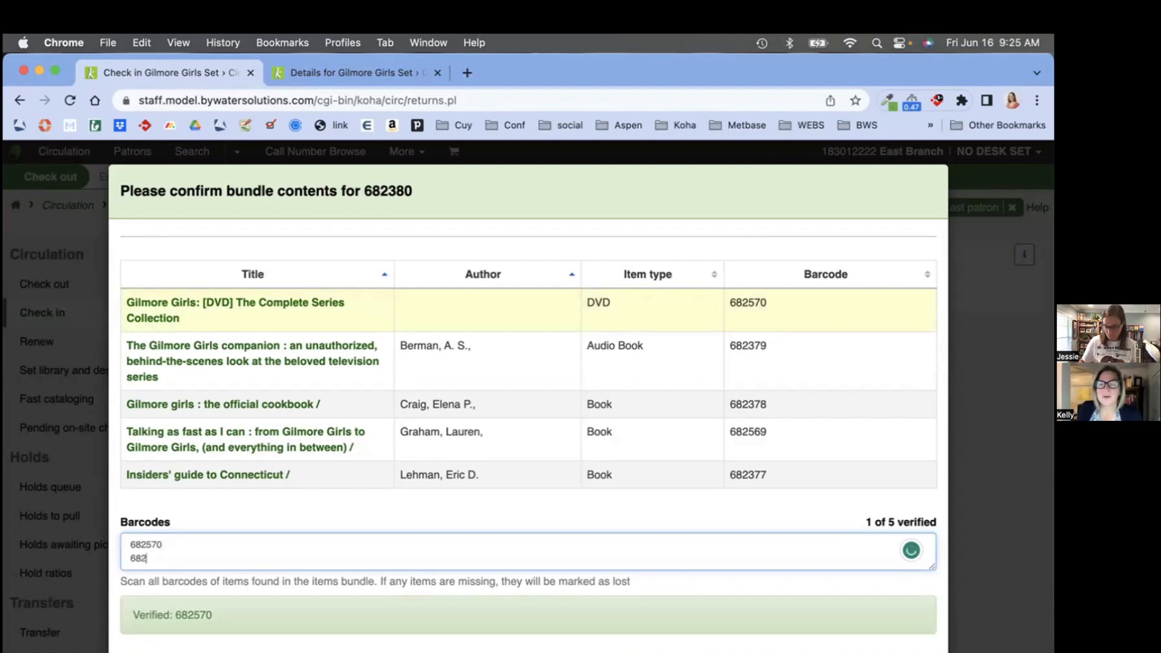
type("379")
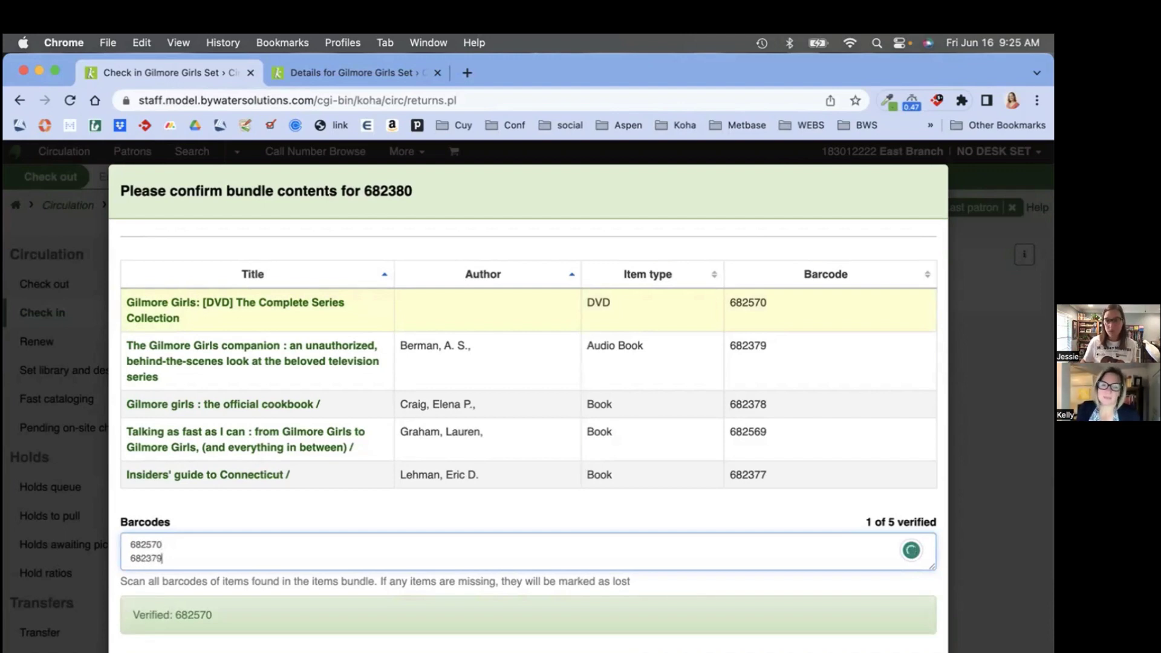
key("Return")
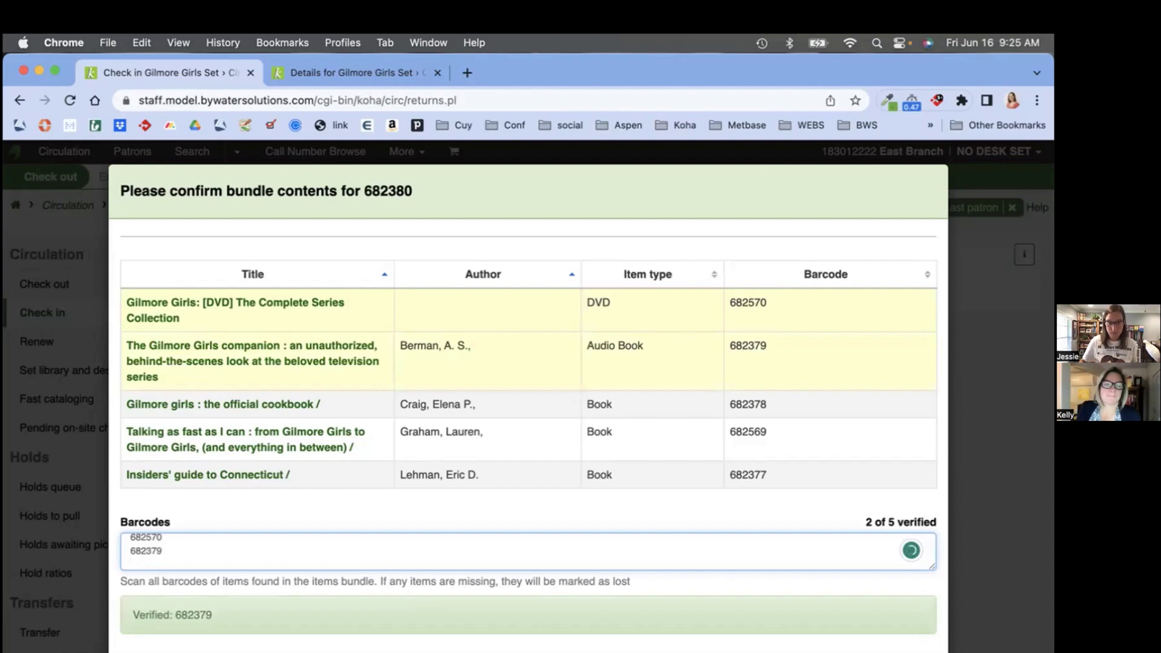
type("682")
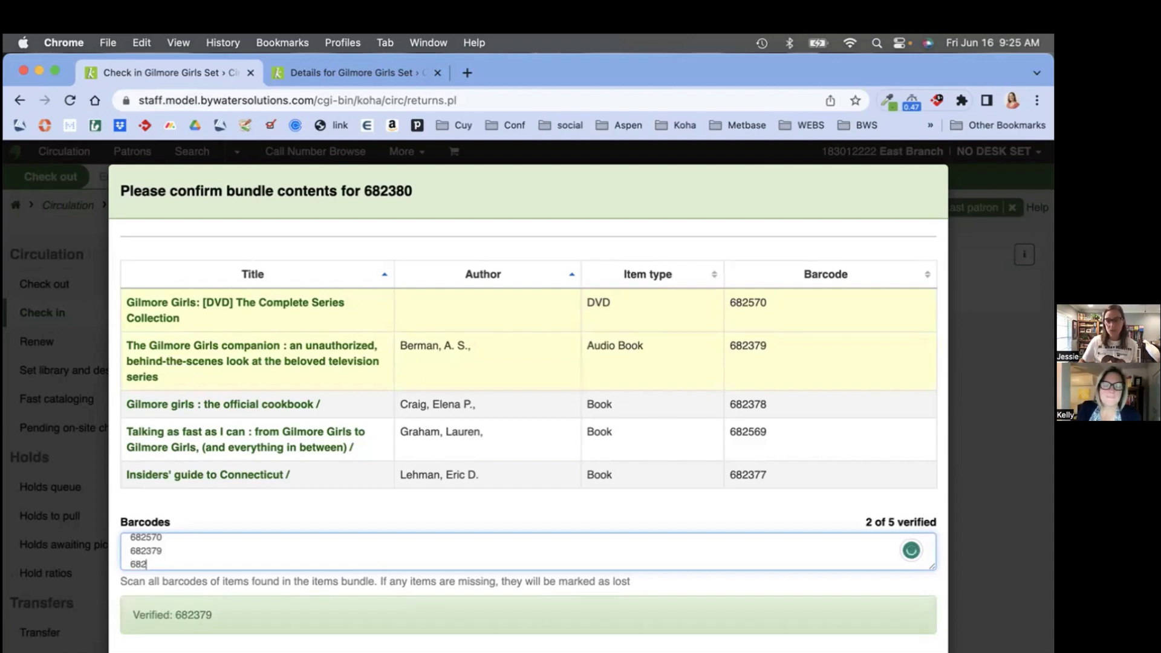
type("569")
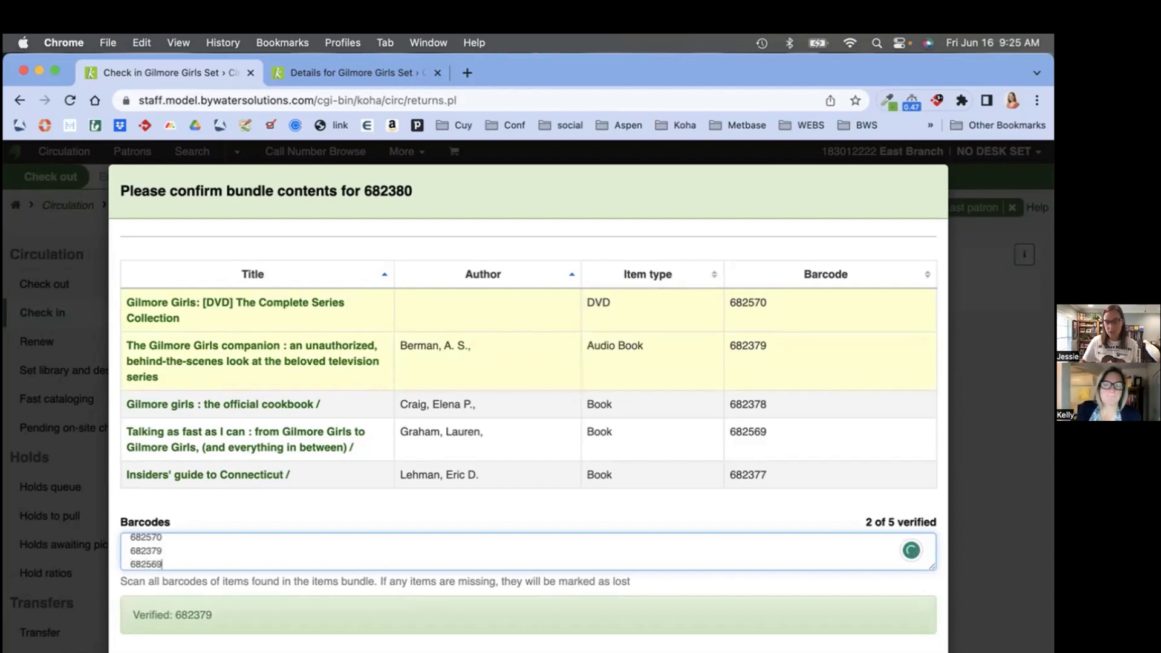
key("Return")
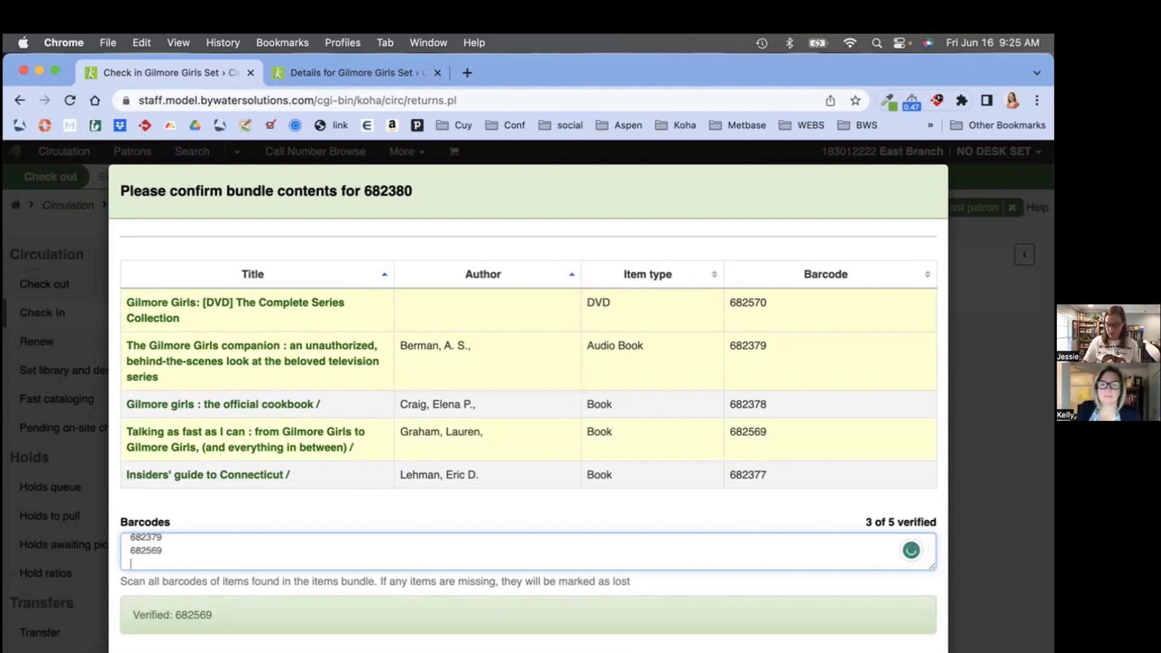
Step: Scan barcodes 682377 and 682378, reaching 5 of 5 verified
type("68")
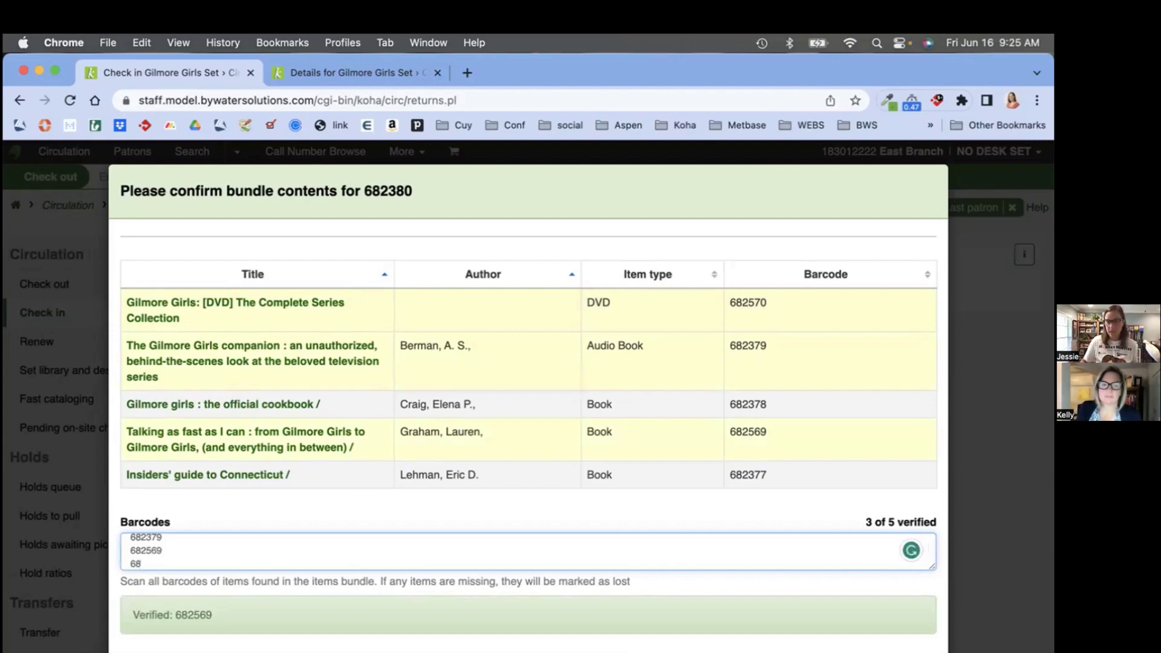
type("2377")
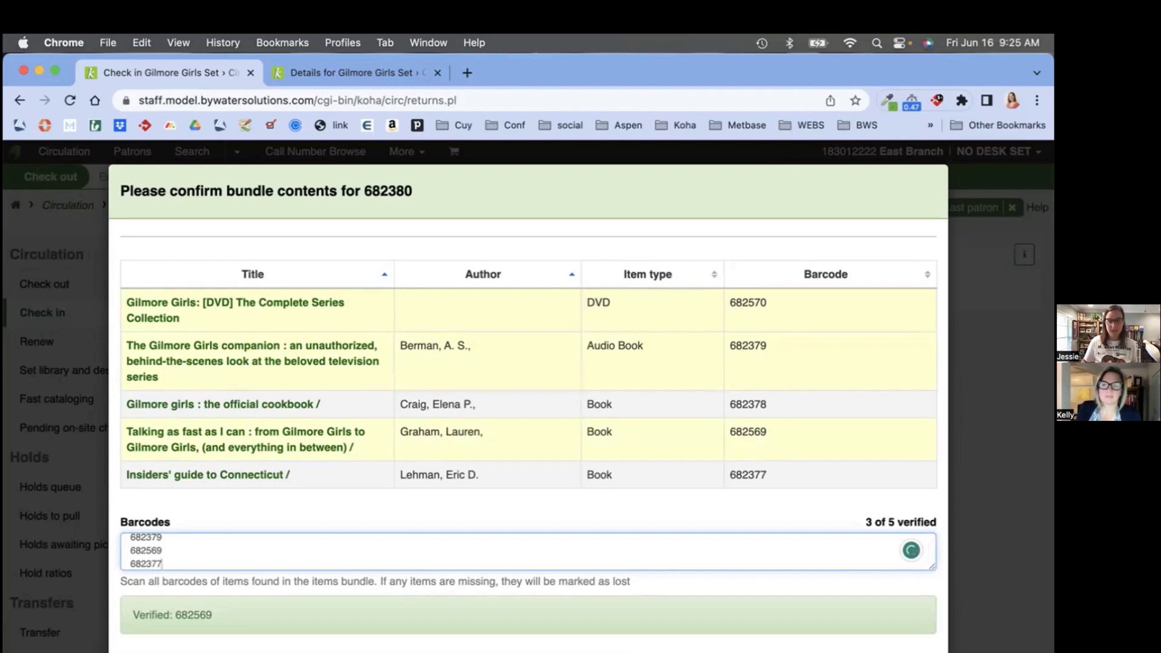
key("Return")
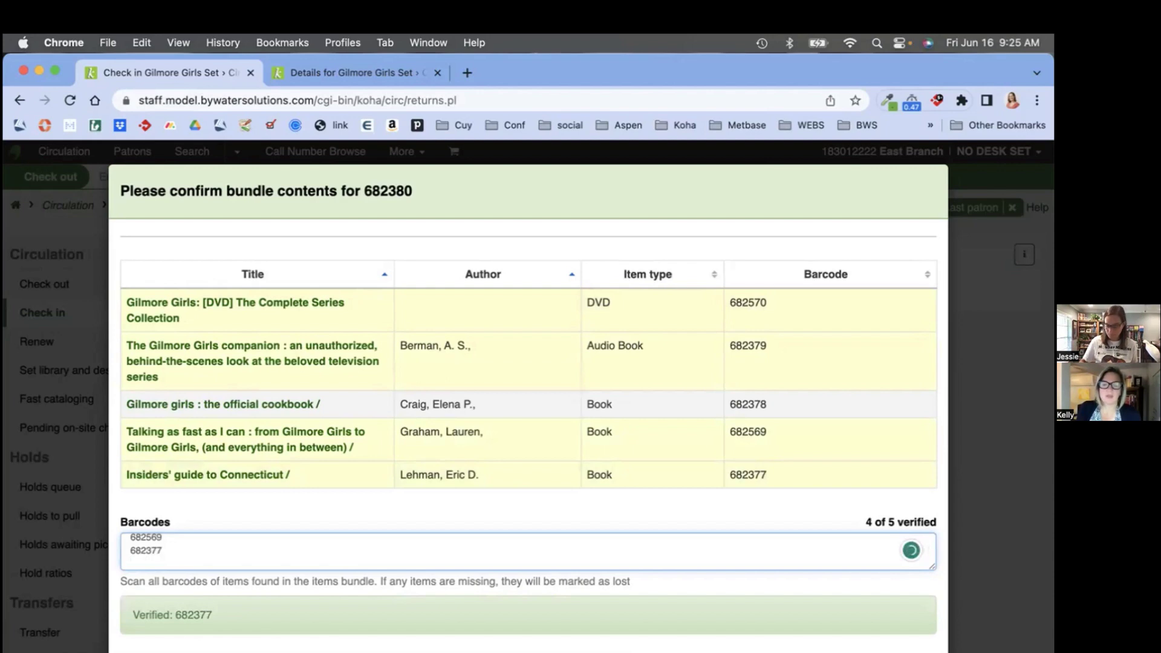
type("682")
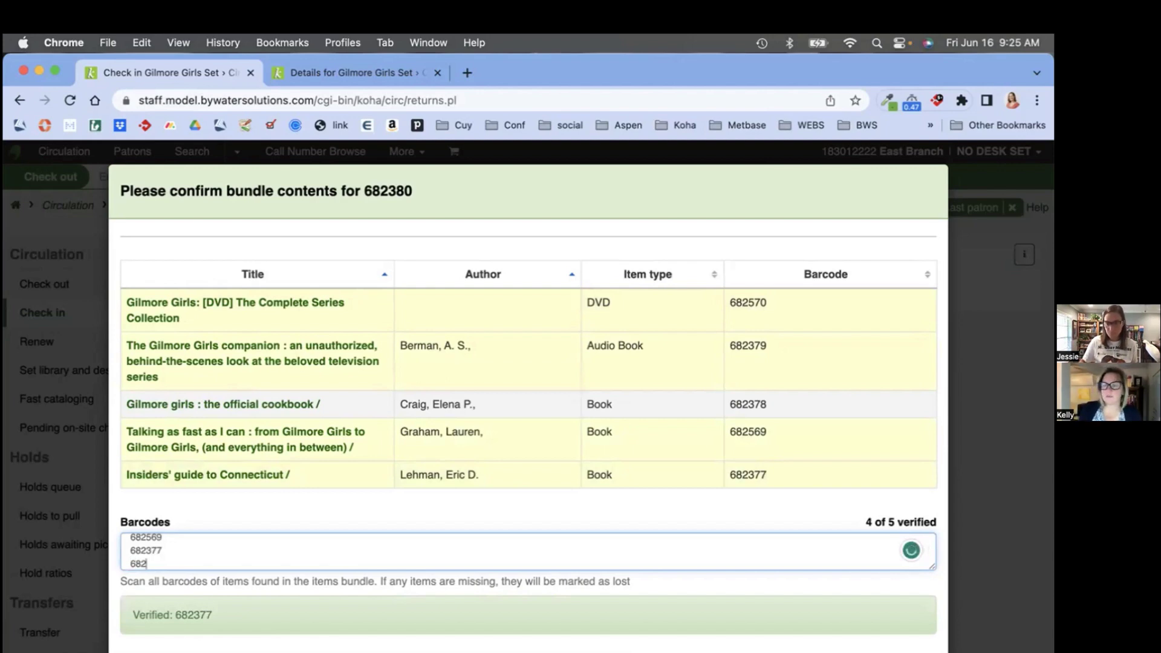
type("378")
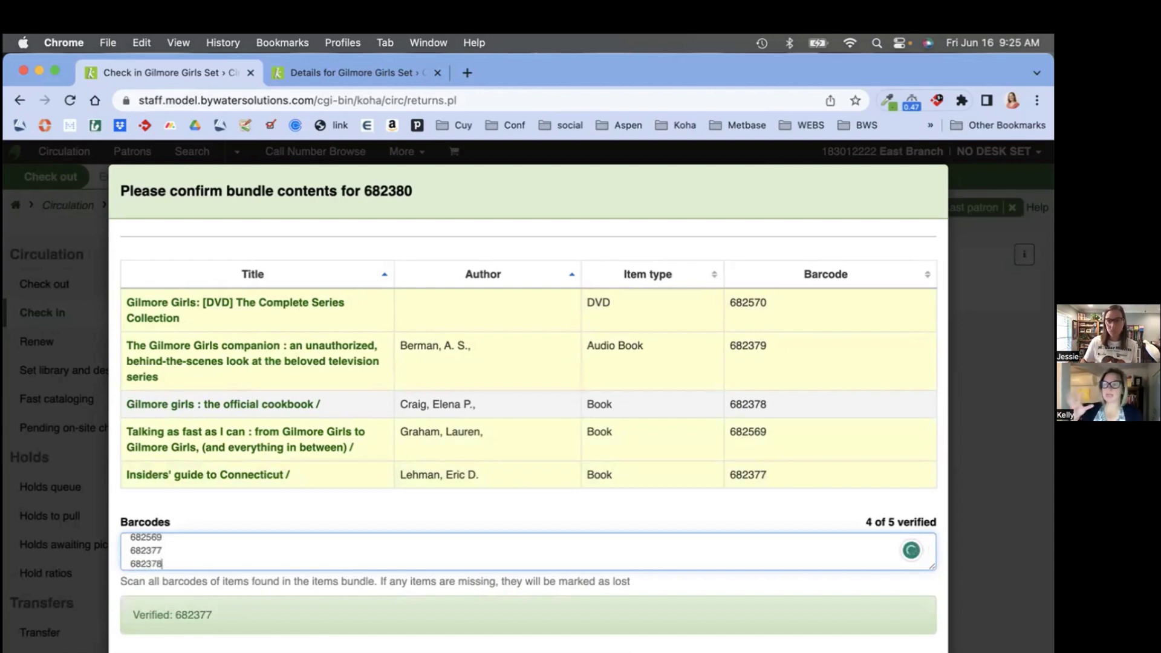
key("Return")
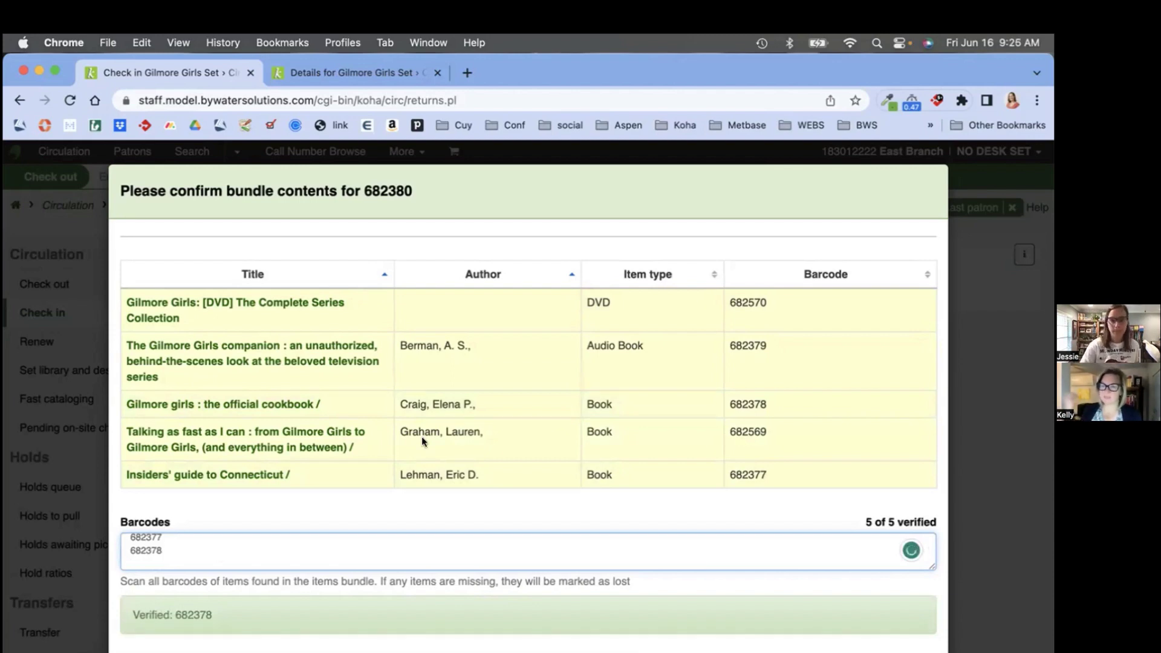
scroll(451, 494, "down", 2)
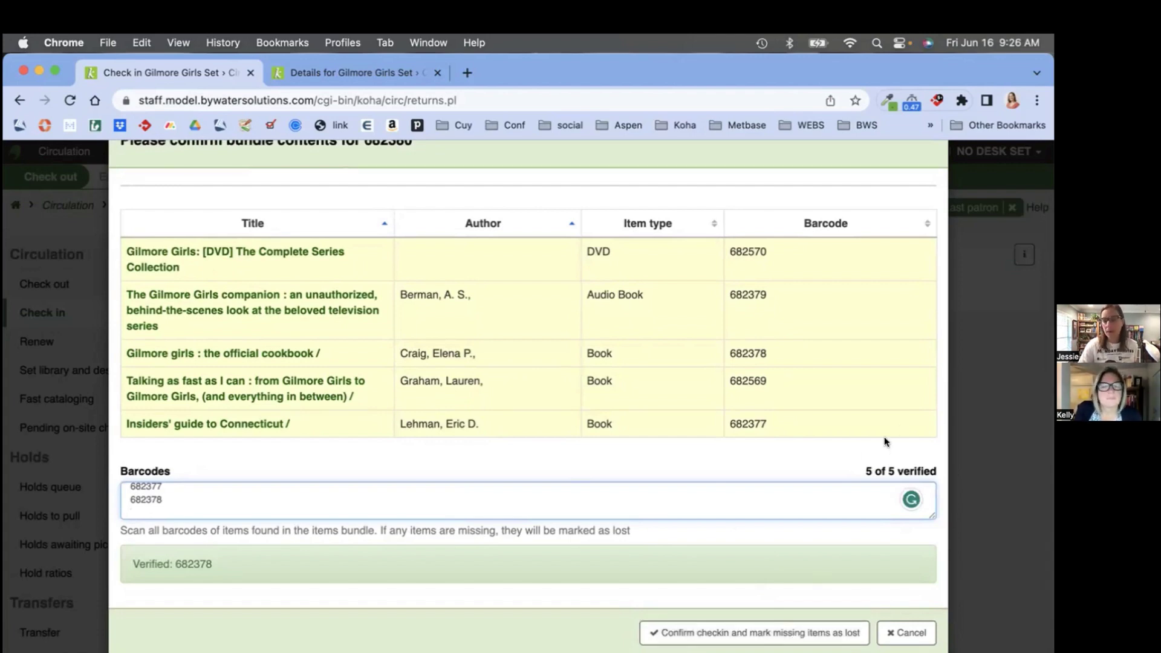
left_click_drag(858, 471, 933, 473)
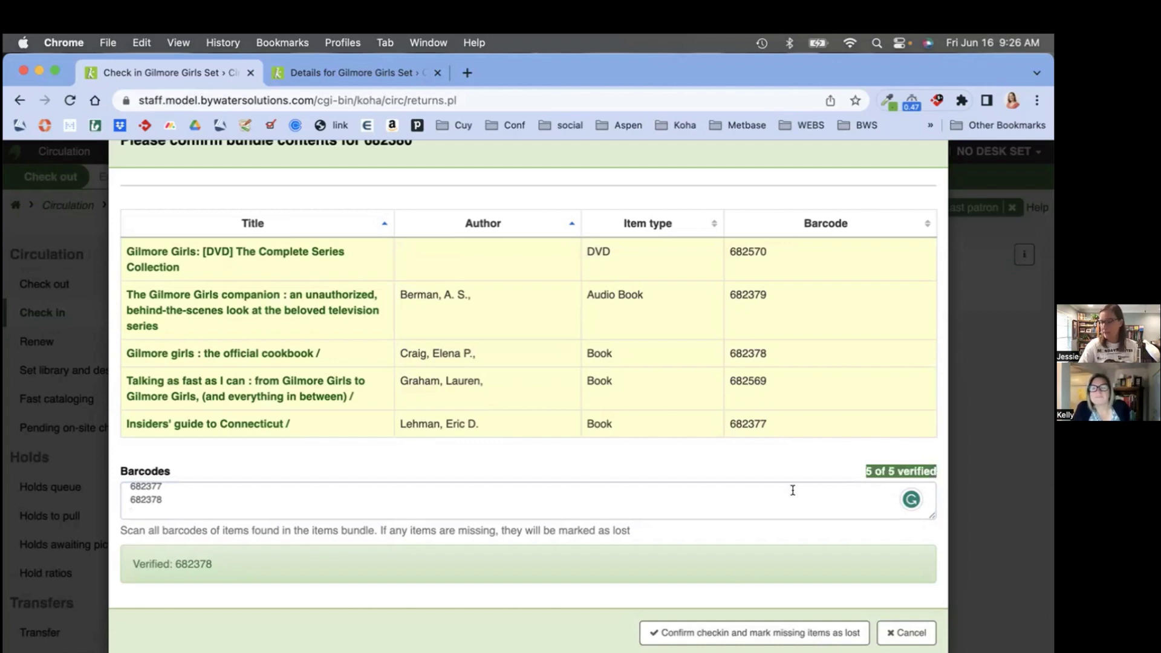
Step: Confirm the check-in, marking missing items lost, and view the five-item contents list
left_click(750, 632)
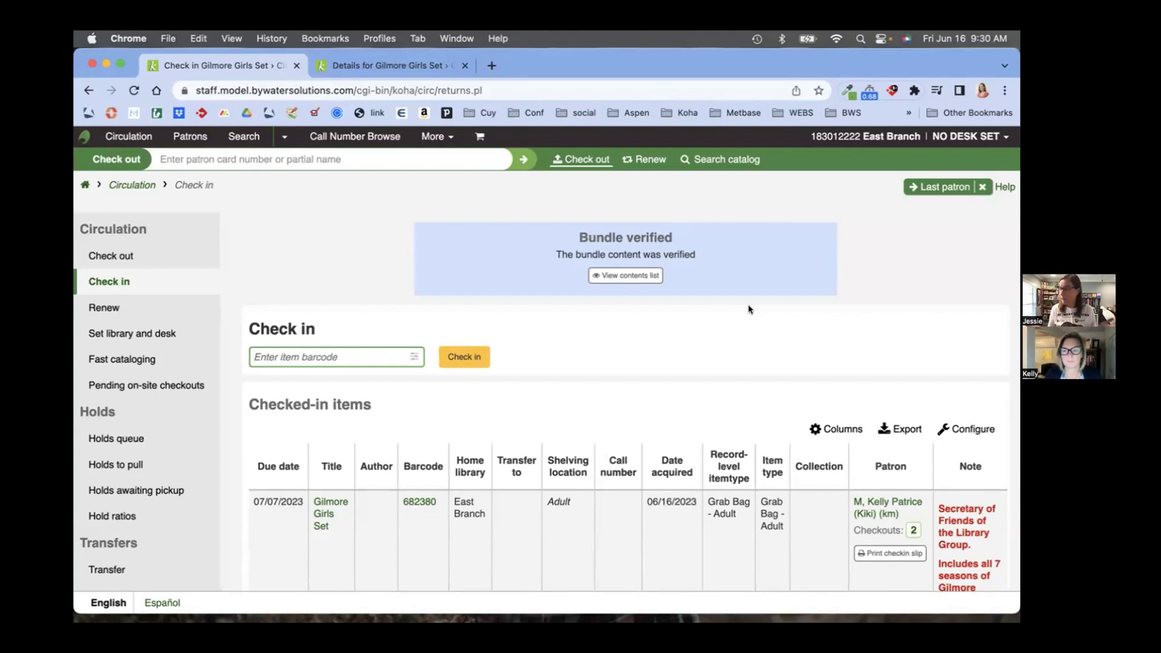
left_click_drag(564, 232, 676, 241)
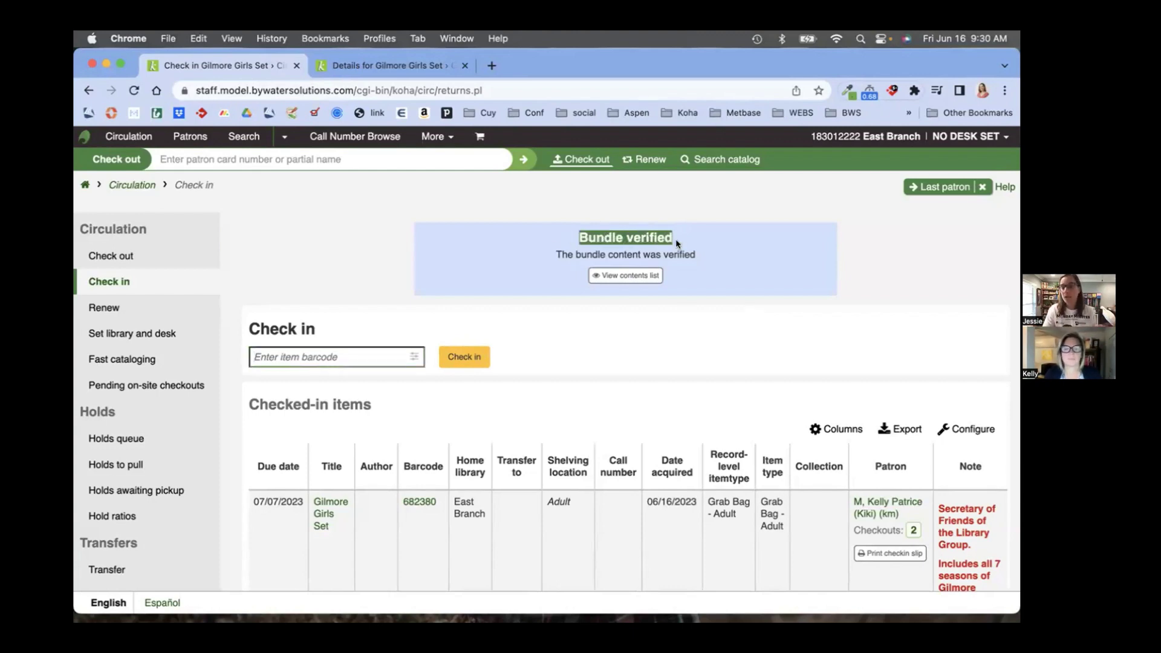
left_click(614, 275)
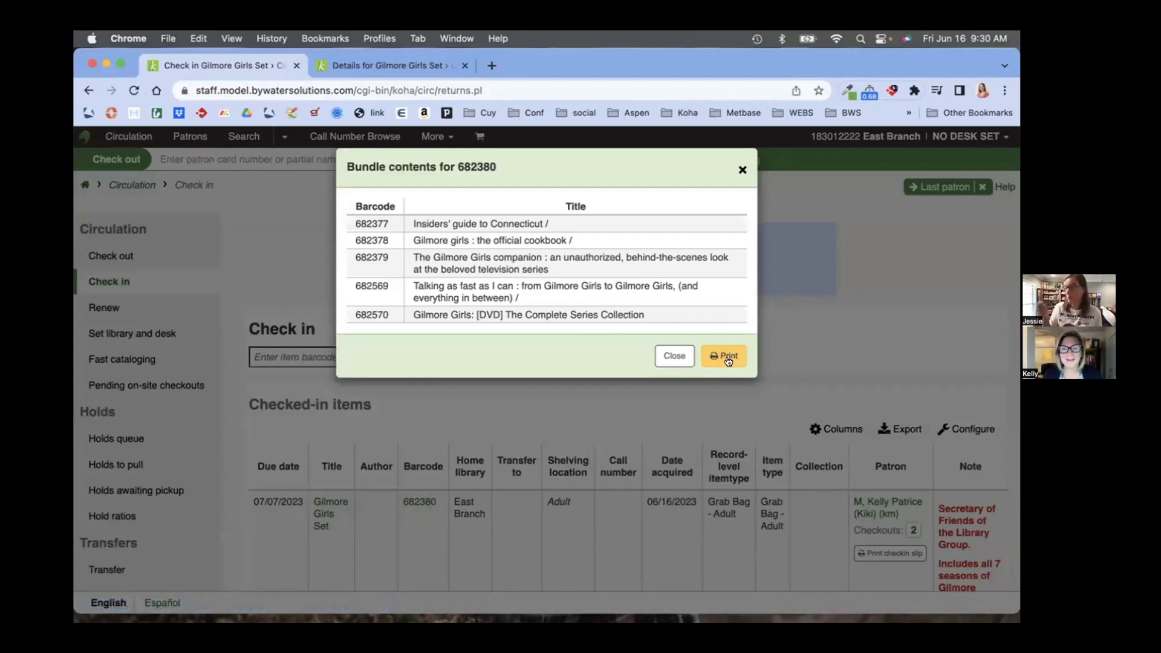
Step: Dismiss the Bundle contents list and review the Gilmore Girls Set 682380 check-in row and note
left_click(674, 356)
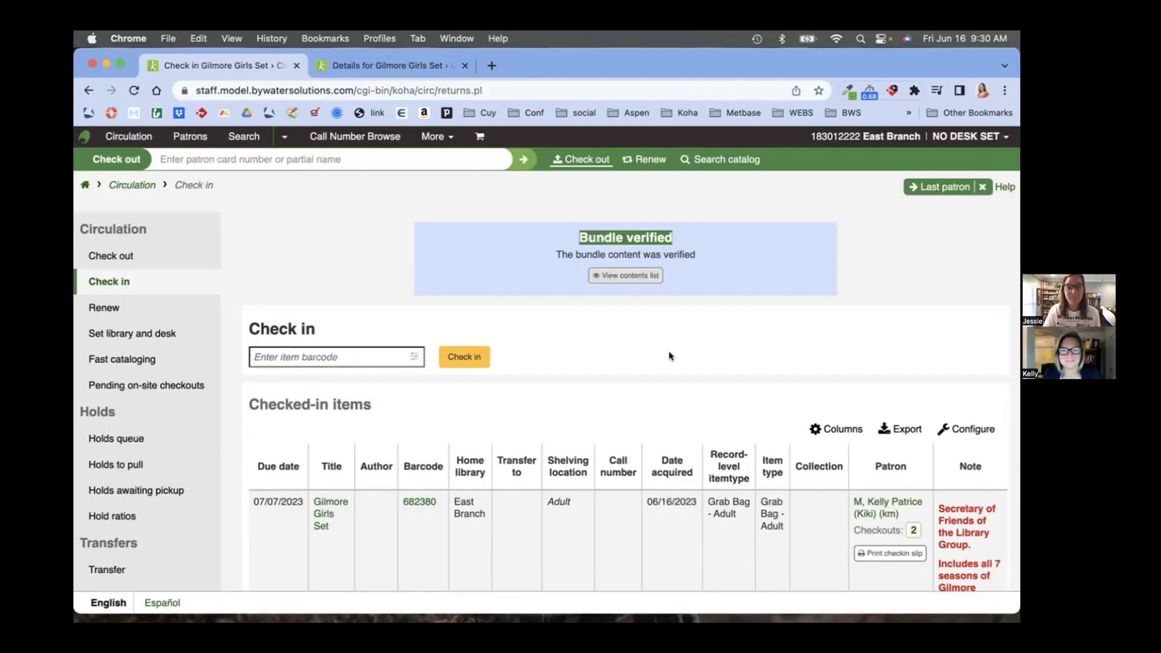
scroll(632, 423, "down", 5)
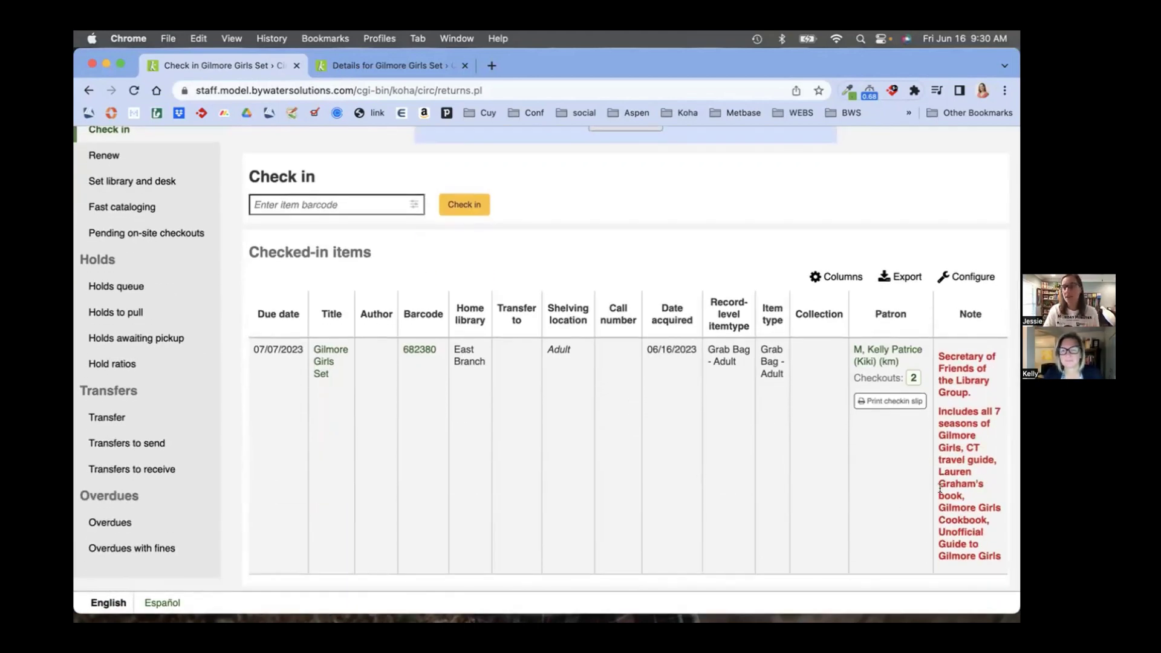
scroll(829, 451, "up", 5)
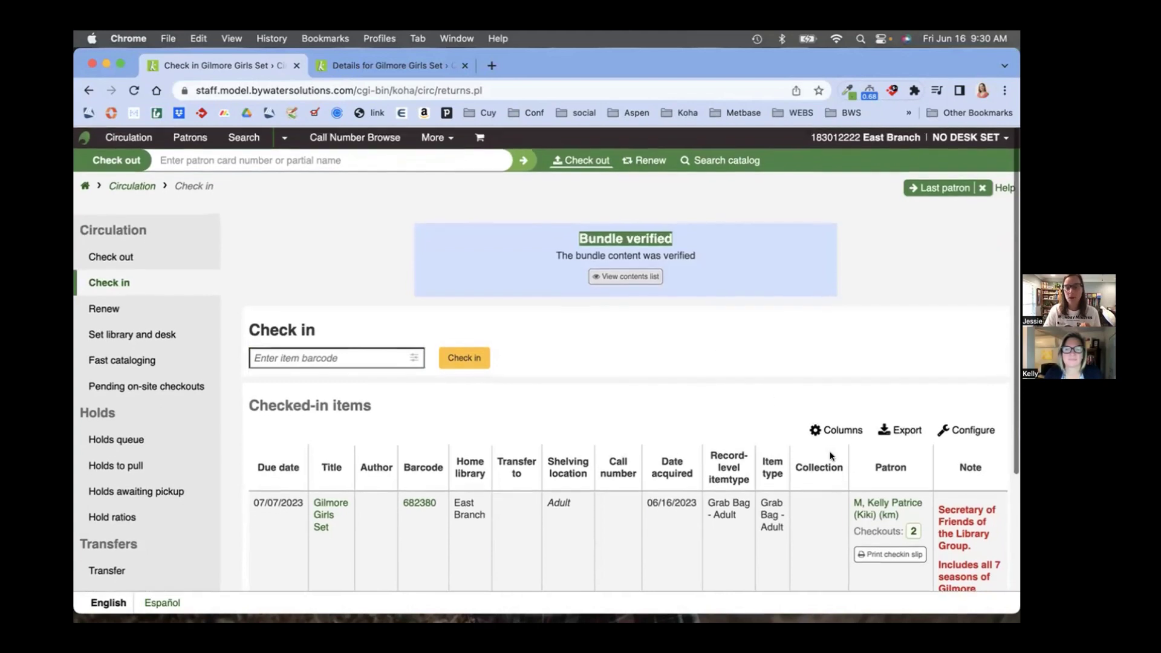